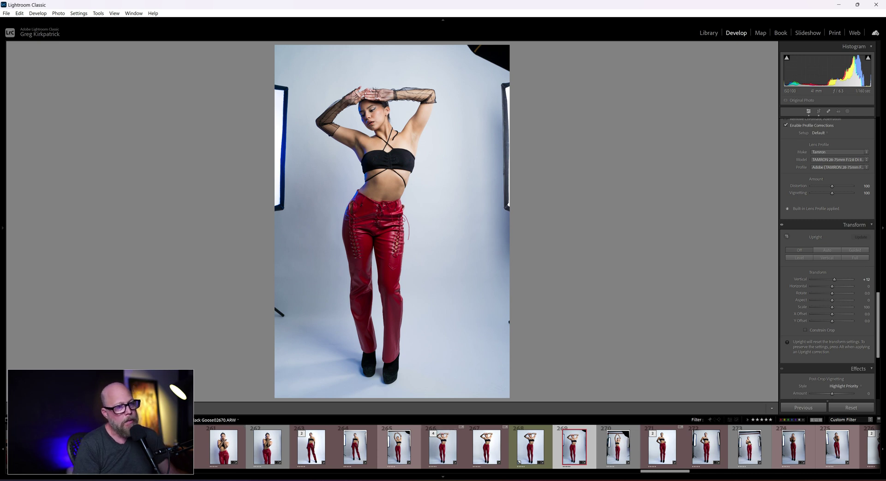
click(534, 452)
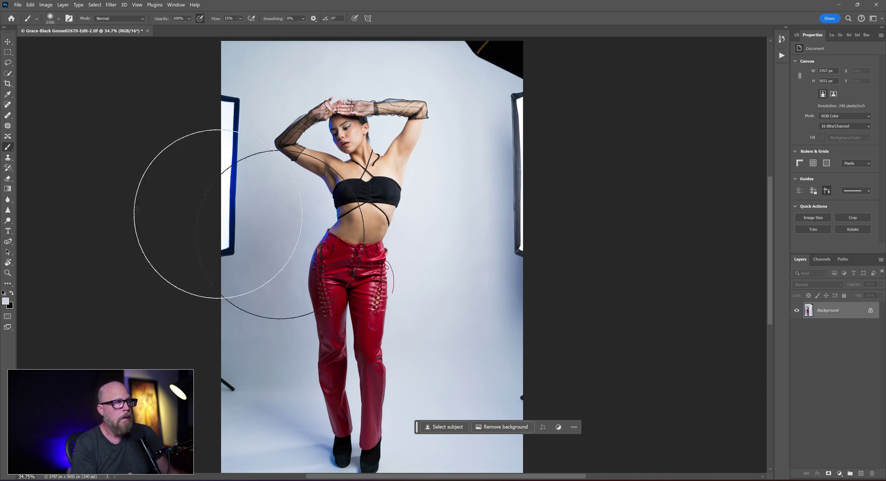
Marquee-select all the studio equipment around the model: both side softboxes, the upper corner modifier, the stand leg and the small dark spot.
click(8, 52)
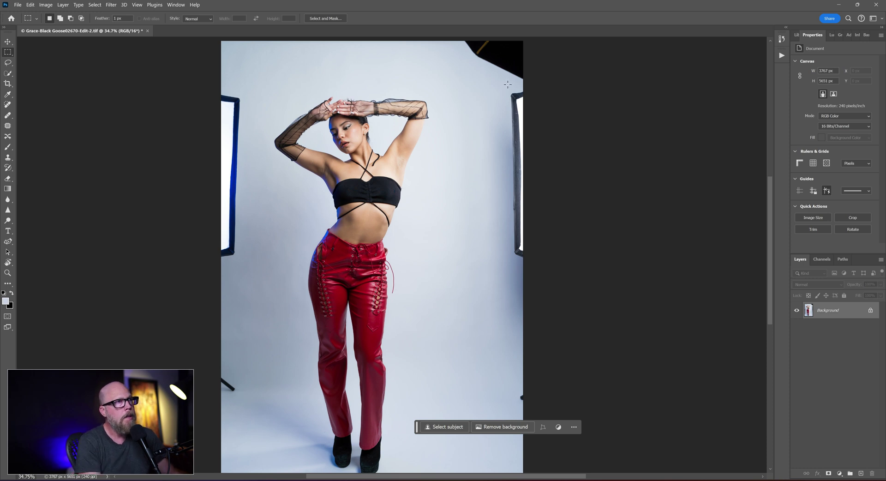
drag(532, 86, 478, 319)
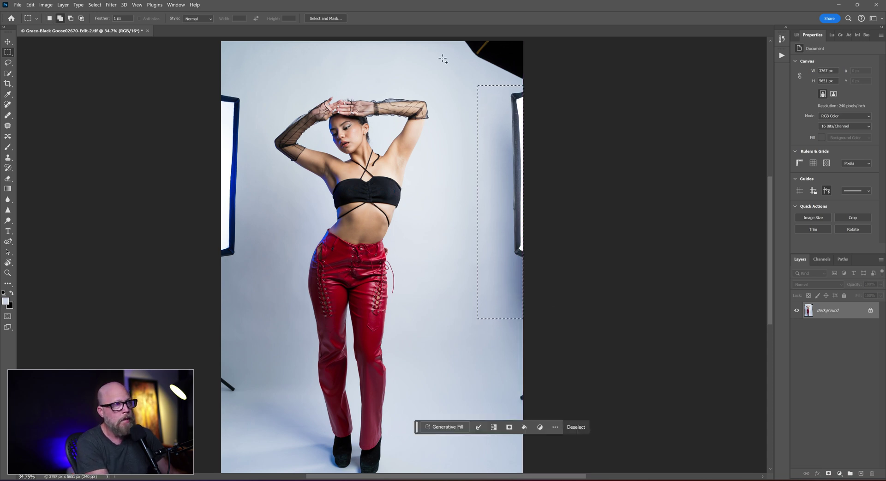
drag(457, 37, 536, 82)
drag(218, 83, 256, 288)
drag(210, 356, 256, 397)
drag(526, 392, 513, 407)
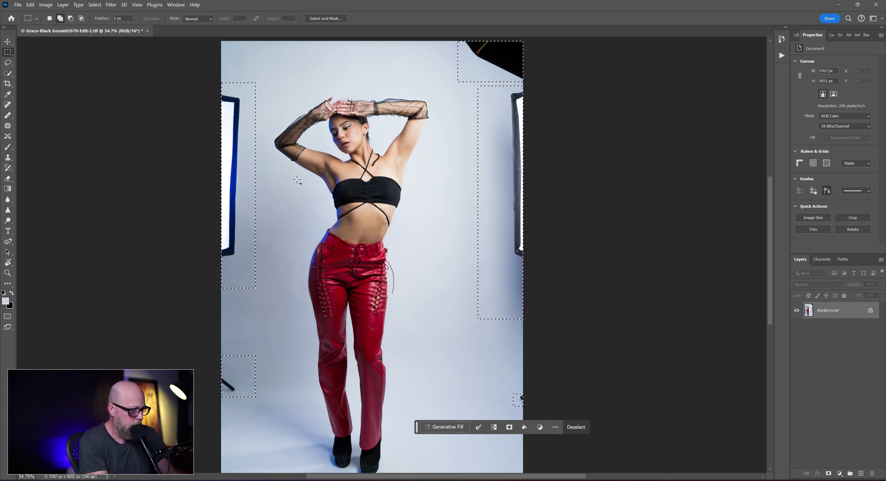
Fill the selected equipment areas with Content-Aware at 100% opacity in Normal mode and clear the selection.
key(shift+BackSpace)
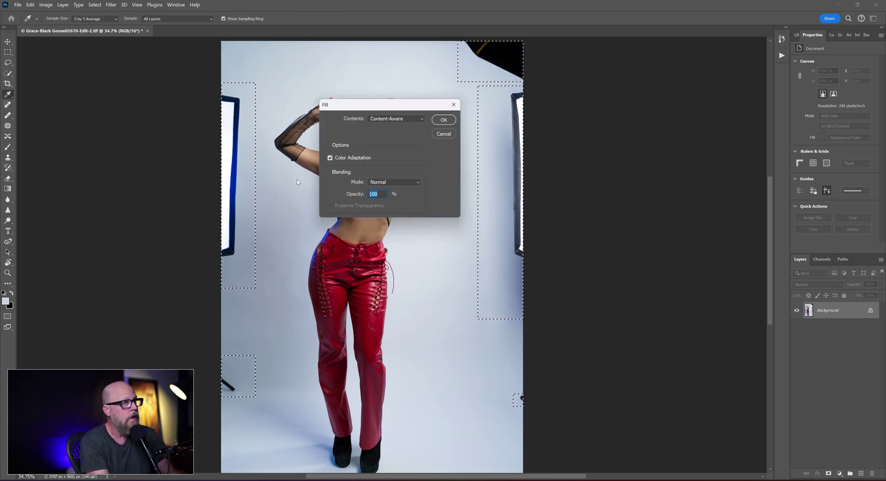
click(444, 120)
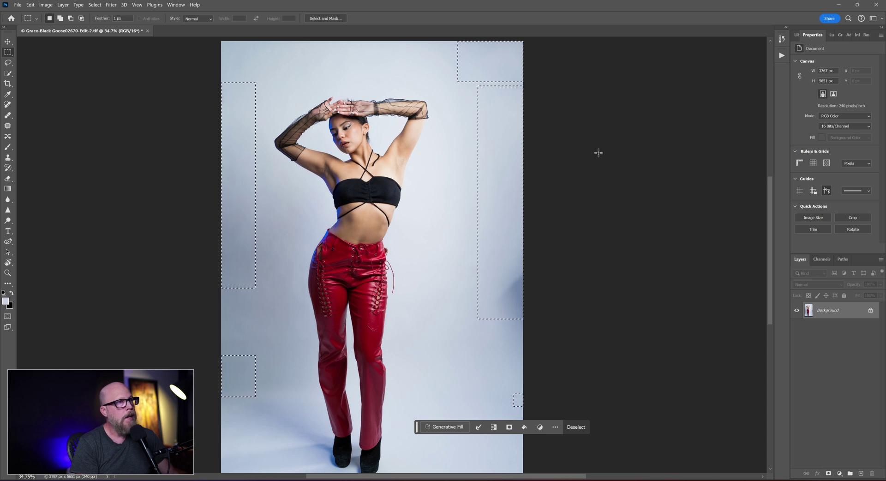
key(ctrl+d)
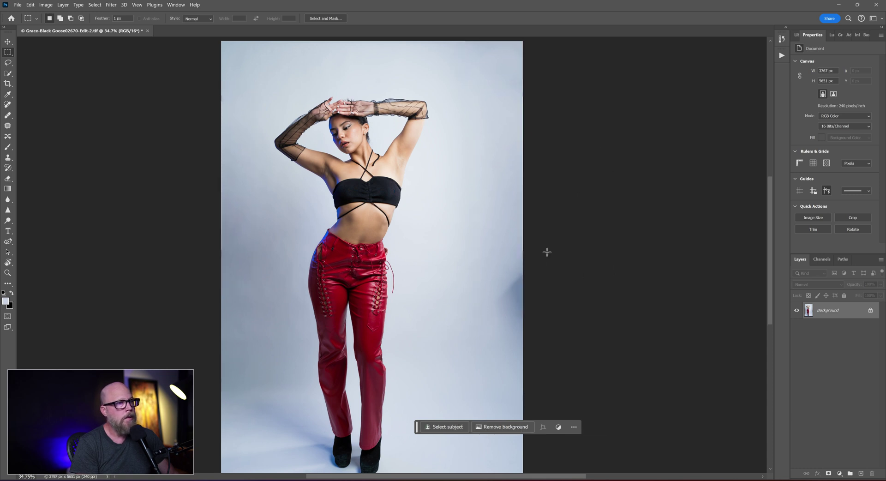
Marquee-select the dark shadow along the photo's right edge and fill it with Content-Aware.
drag(547, 252, 482, 317)
drag(546, 247, 495, 256)
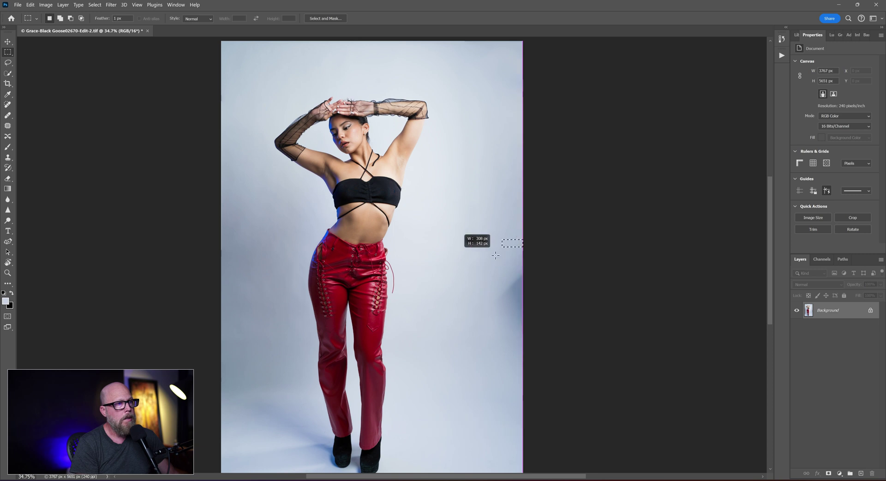
drag(499, 351, 490, 355)
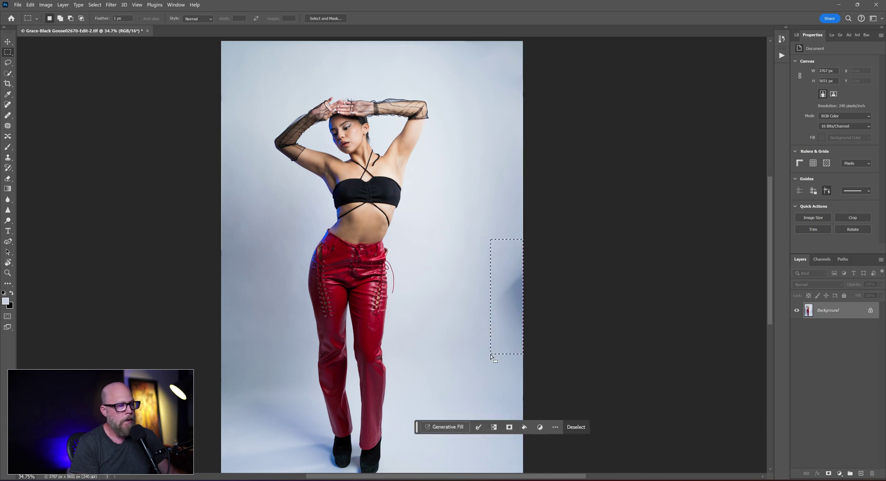
key(shift+BackSpace)
key(Return)
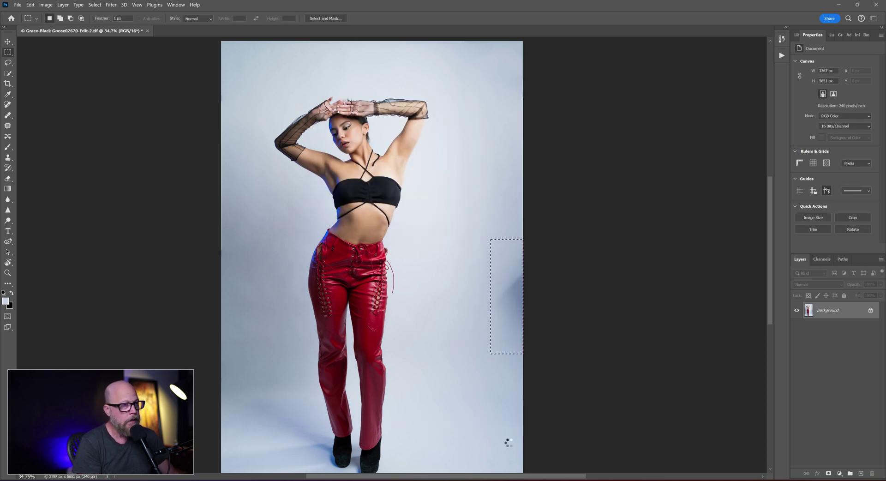
Select the small leftover dark patch beside the model's lower legs, fill it with Content-Aware and deselect.
drag(530, 315, 501, 364)
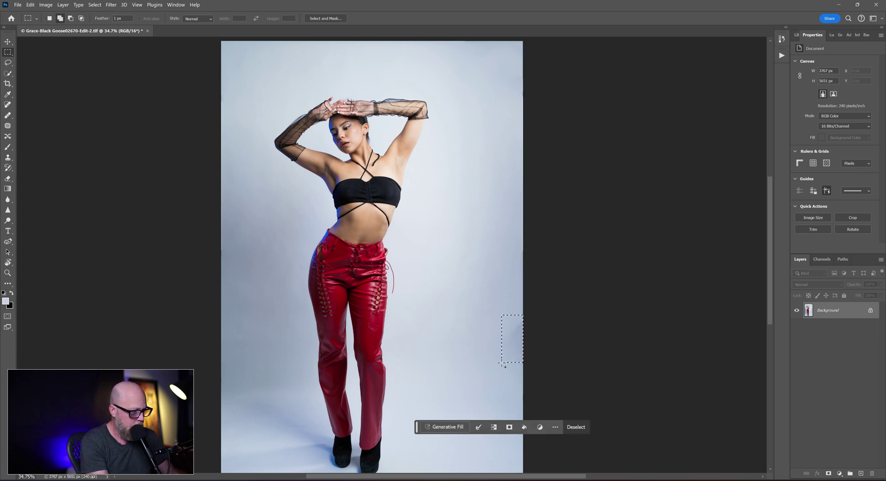
key(shift+BackSpace)
key(Return)
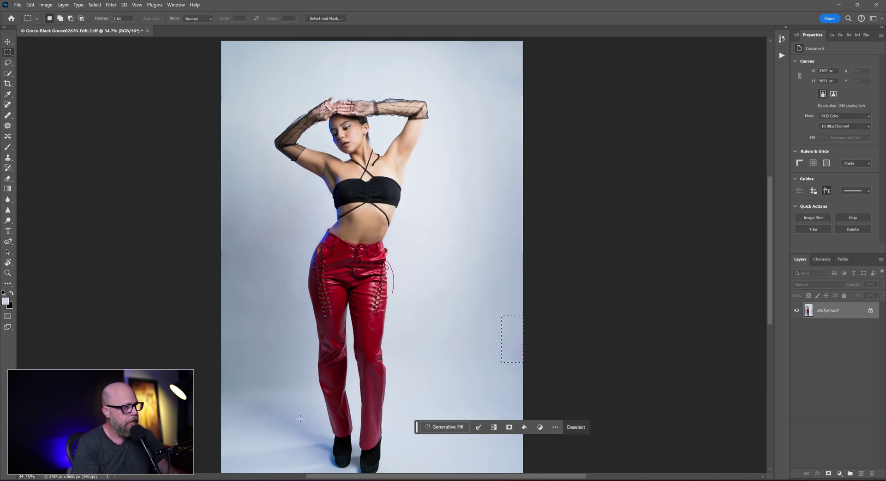
key(ctrl+d)
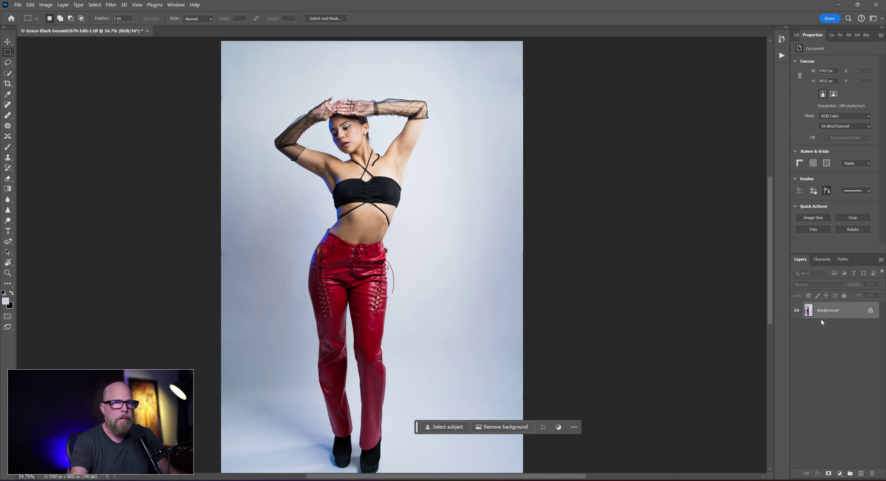
Undo the Content-Aware fills and selections back to the original photo with the studio equipment.
key(ctrl+shift+d)
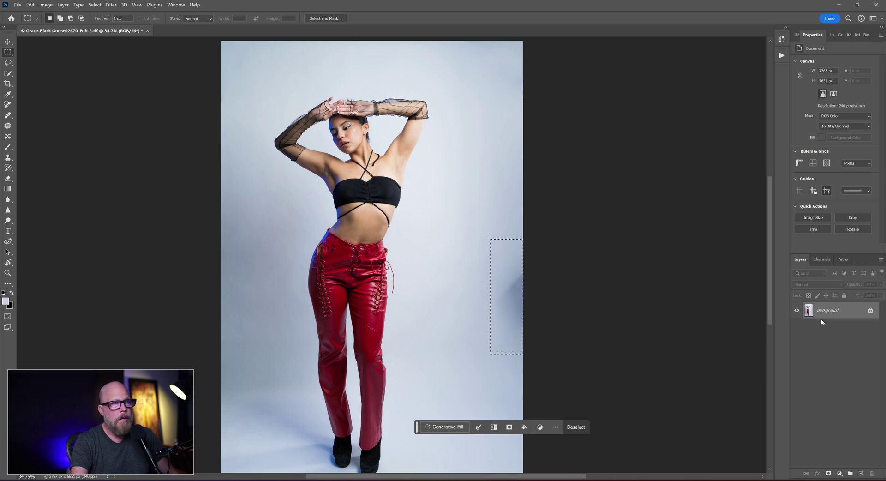
key(ctrl+d)
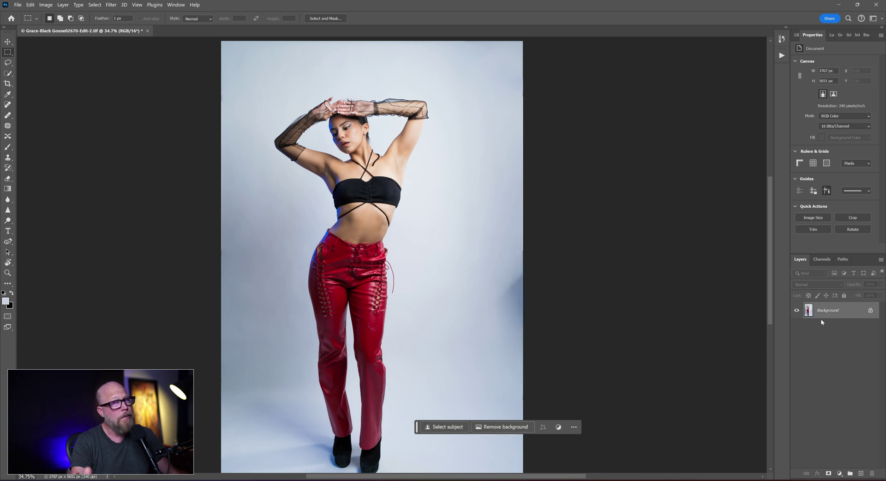
key(ctrl+z)
key(ctrl+z)
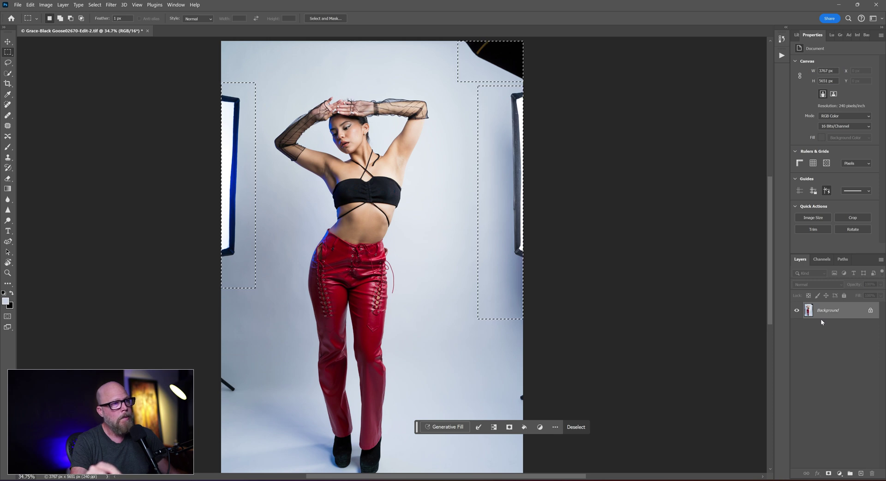
key(ctrl+z)
key(ctrl+z)
click(680, 285)
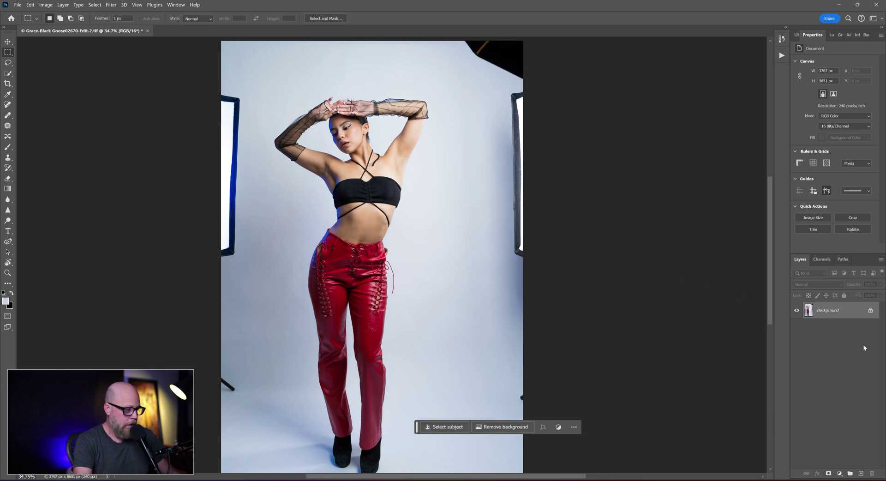
On a duplicate of the Background layer, marquee-select the five studio equipment areas and replace them using Generative Fill with an empty prompt.
key(ctrl+j)
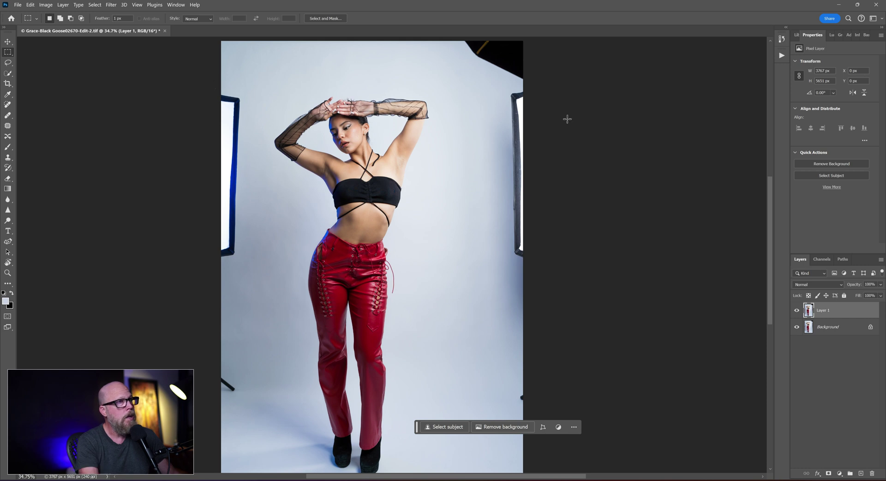
drag(536, 85, 469, 318)
key(shift)
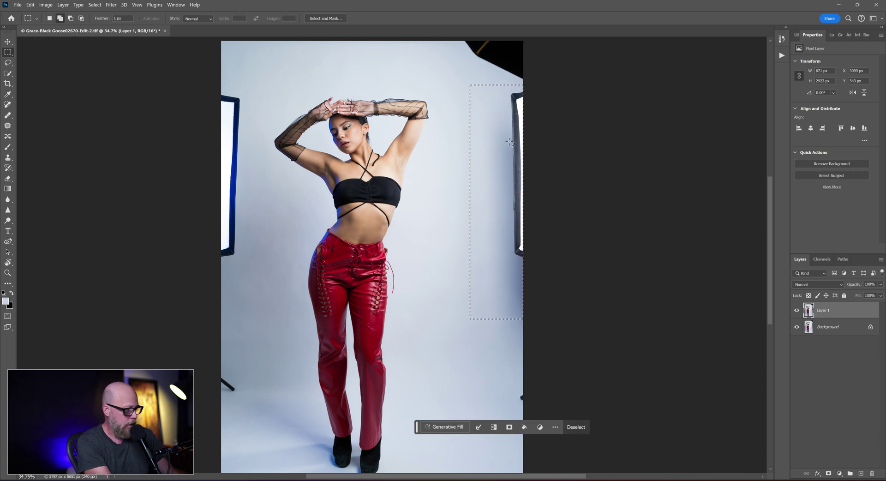
drag(457, 39, 538, 84)
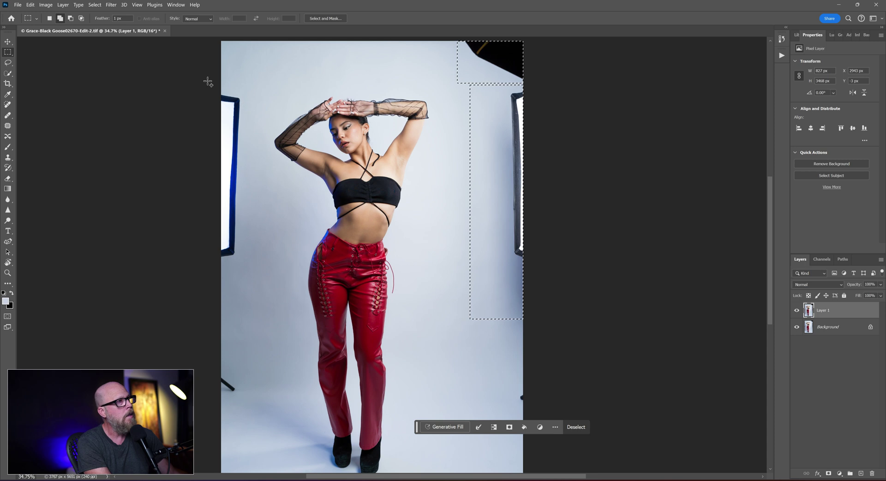
drag(208, 81, 265, 286)
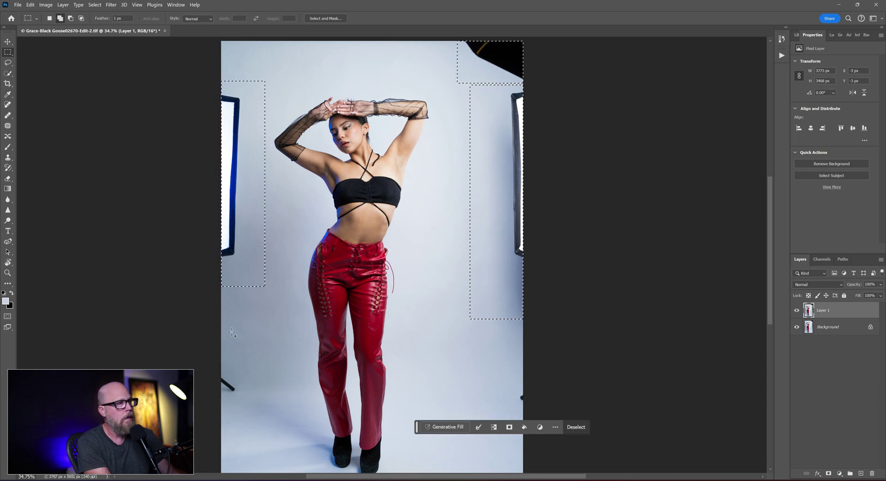
drag(217, 354, 250, 402)
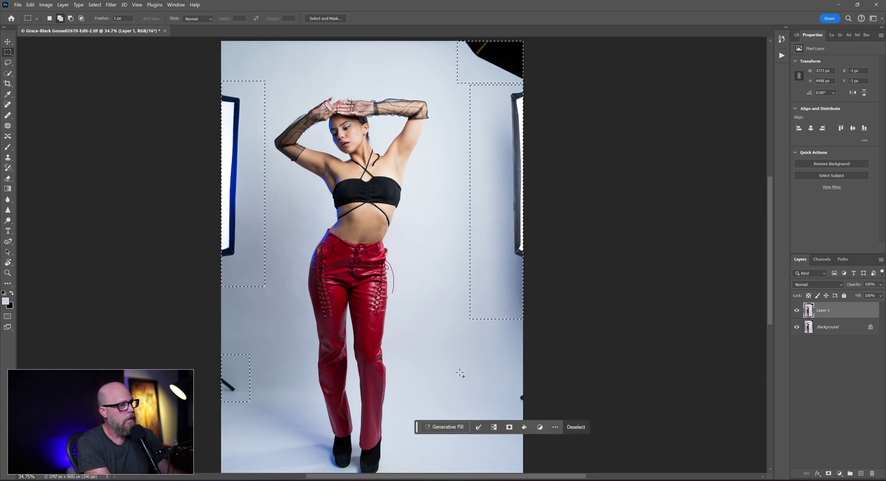
drag(527, 388, 515, 408)
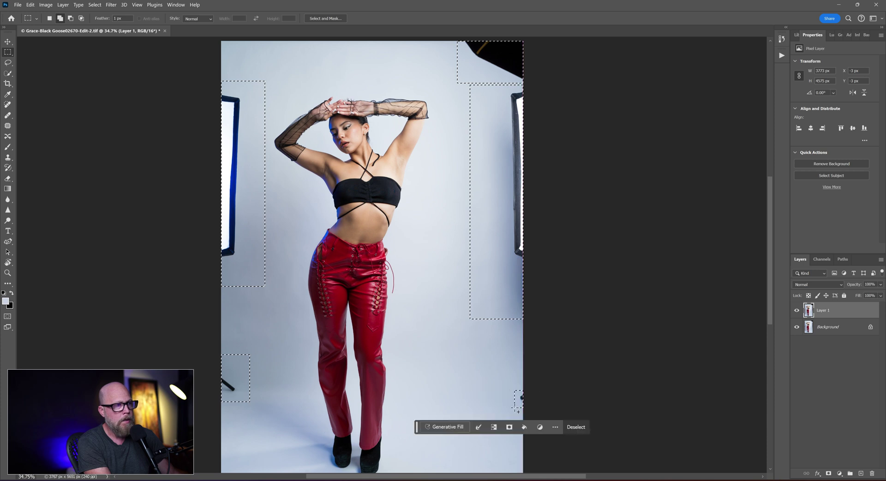
click(442, 427)
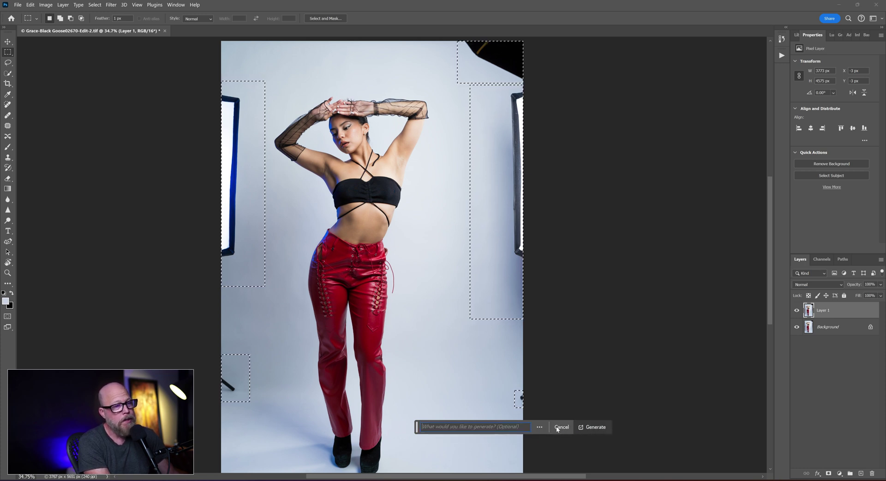
click(592, 427)
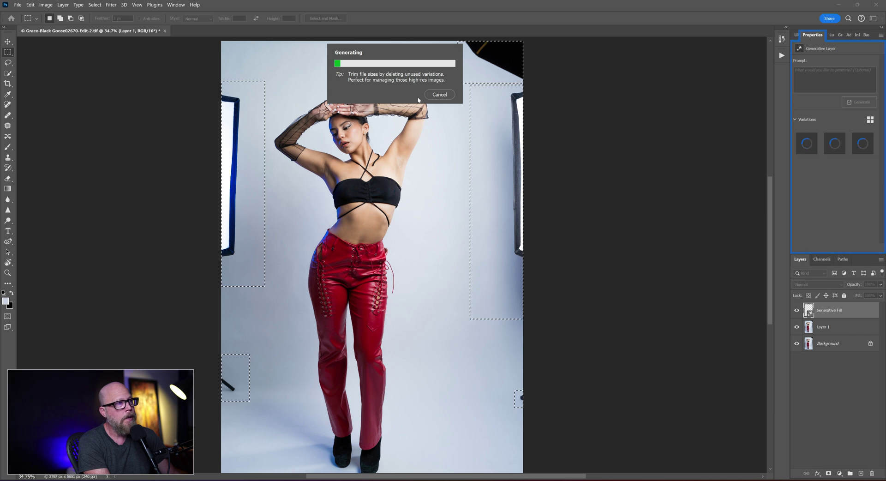
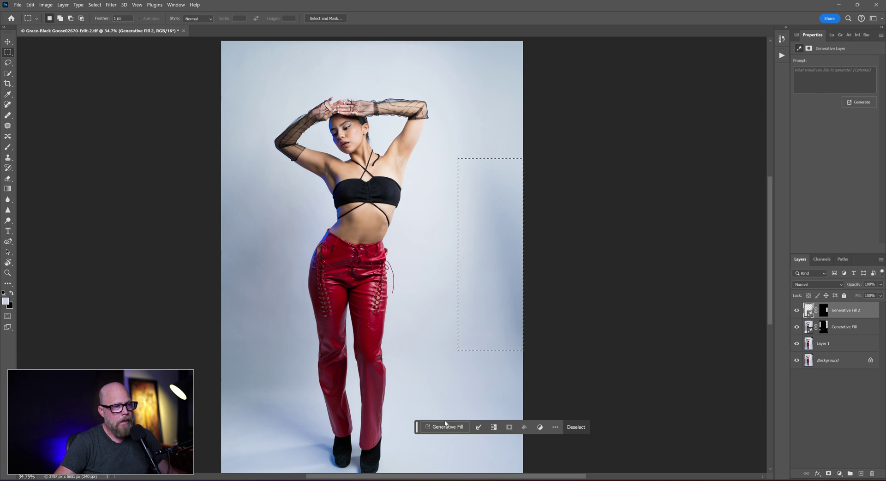
Try Generative Fill with an empty prompt on the selected shadow along the photo's right edge and dismiss the notice.
click(444, 426)
click(593, 427)
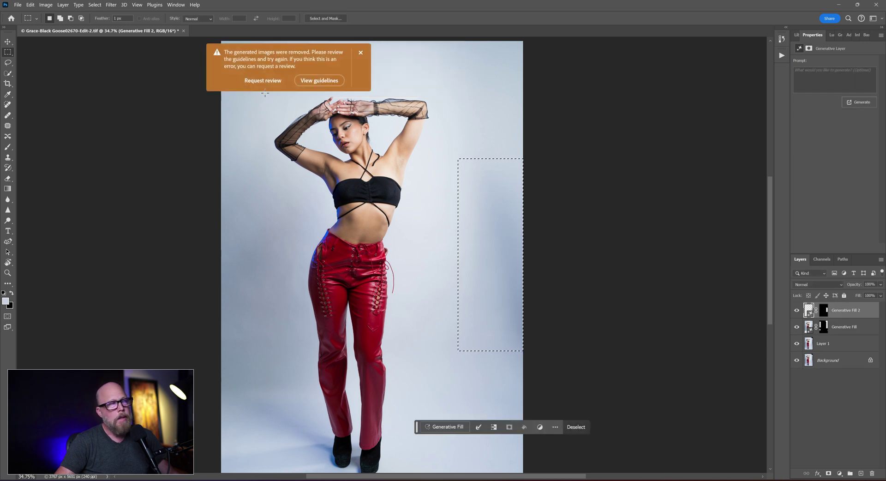
click(361, 54)
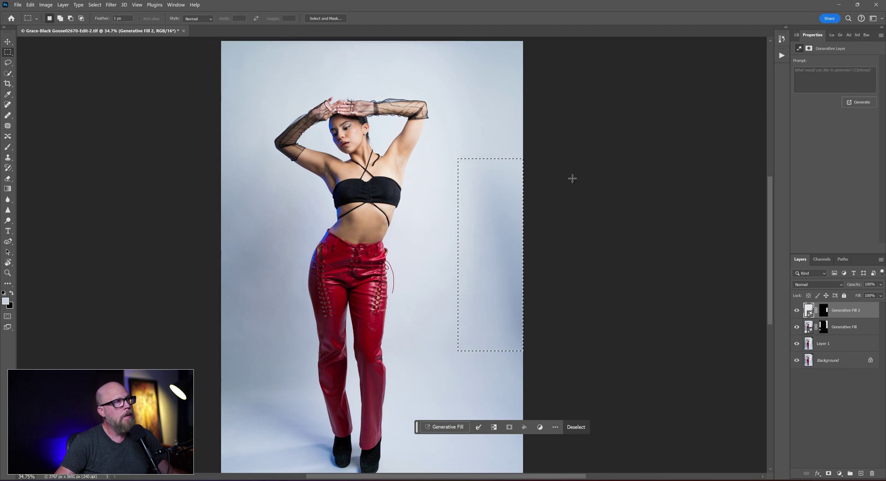
Clear the selection and stamp all visible layers into a new merged layer above Generative Fill 2.
click(835, 328)
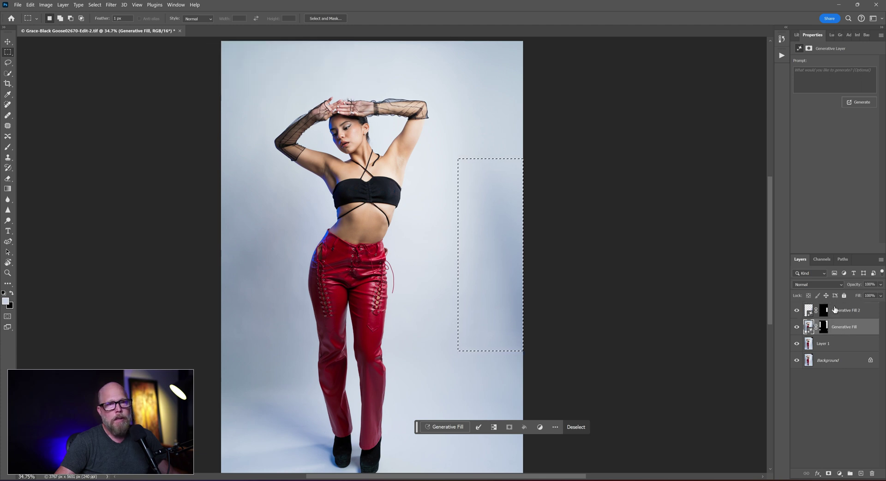
click(833, 314)
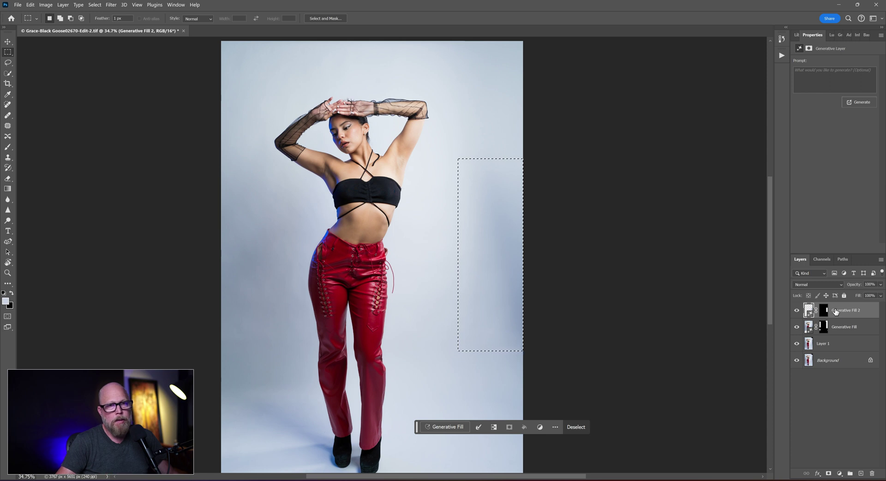
click(669, 291)
click(850, 360)
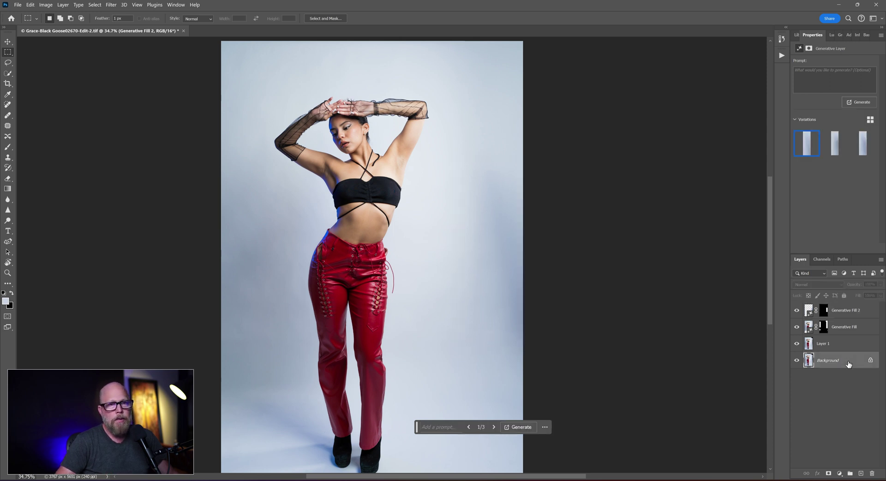
right_click(851, 361)
click(848, 315)
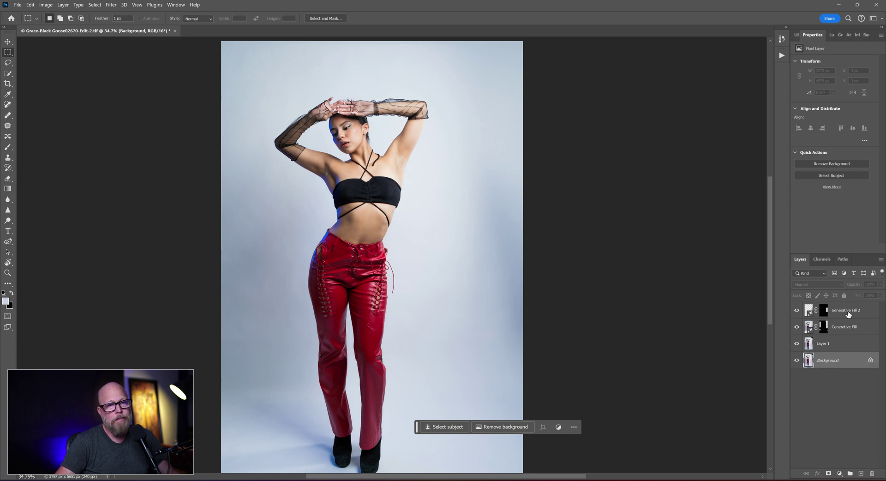
click(848, 314)
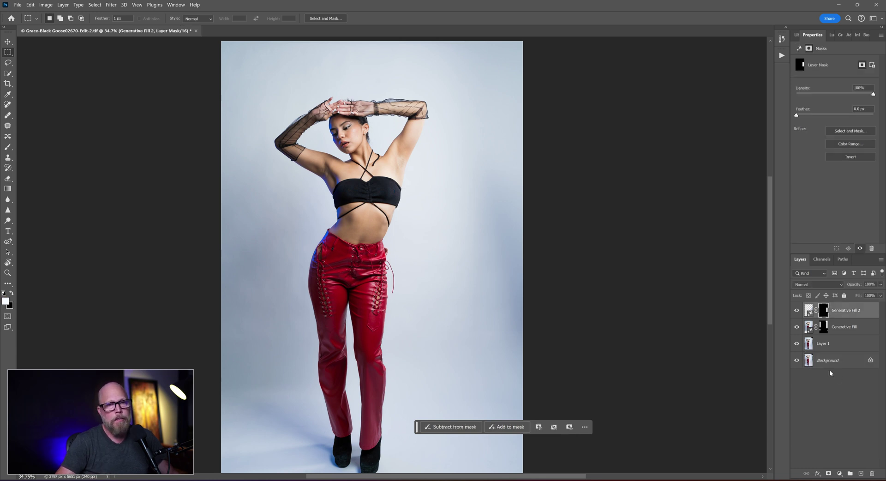
key(ctrl+shift+alt+e)
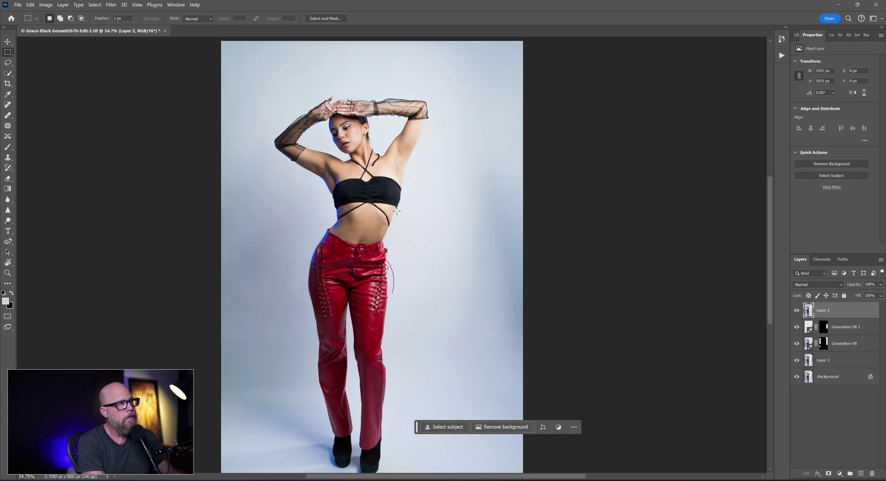
Marquee-select the shadow along the photo's right edge on Layer 2, replace it using Content-Aware Fill at 100% opacity, and clear the selection.
drag(529, 132, 457, 371)
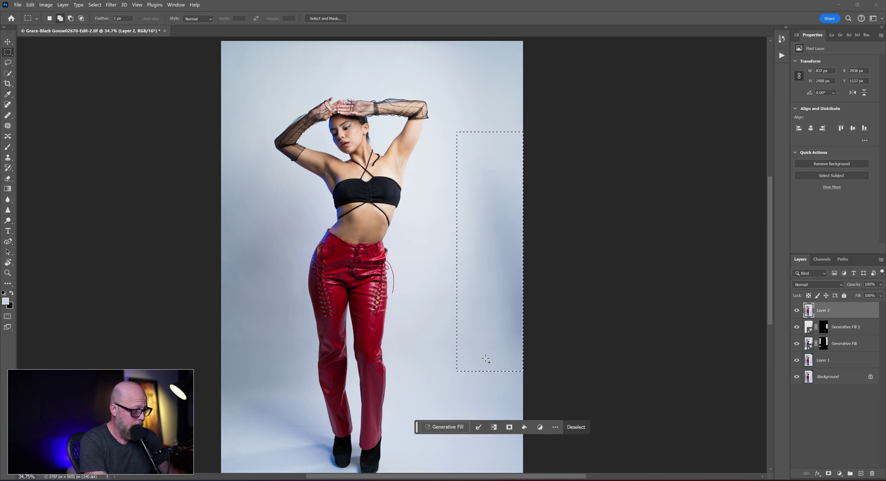
key(shift+BackSpace)
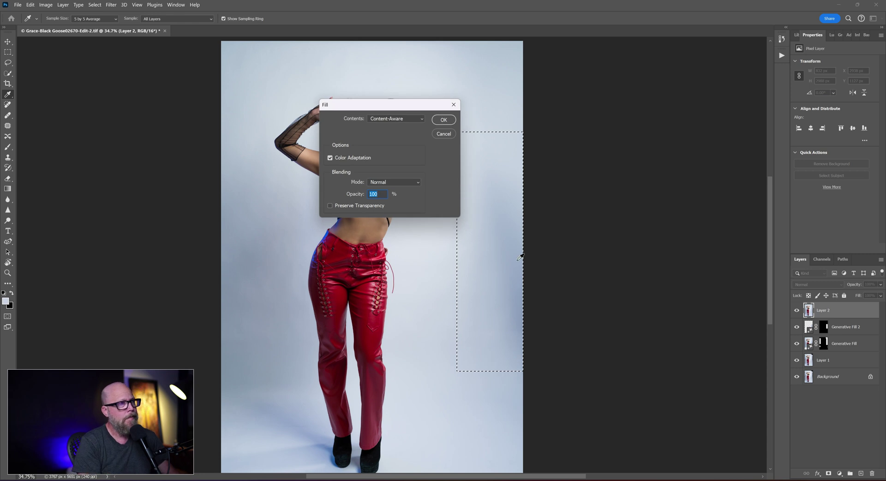
click(442, 120)
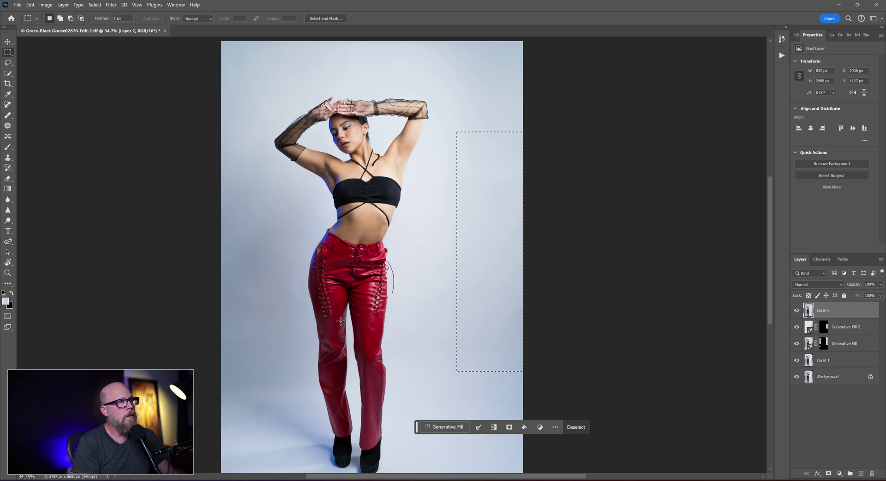
click(566, 255)
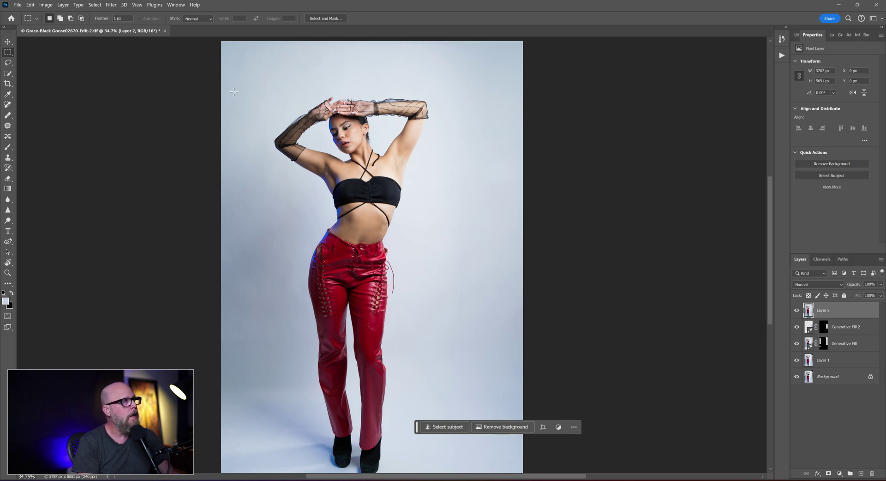
drag(219, 40, 181, 128)
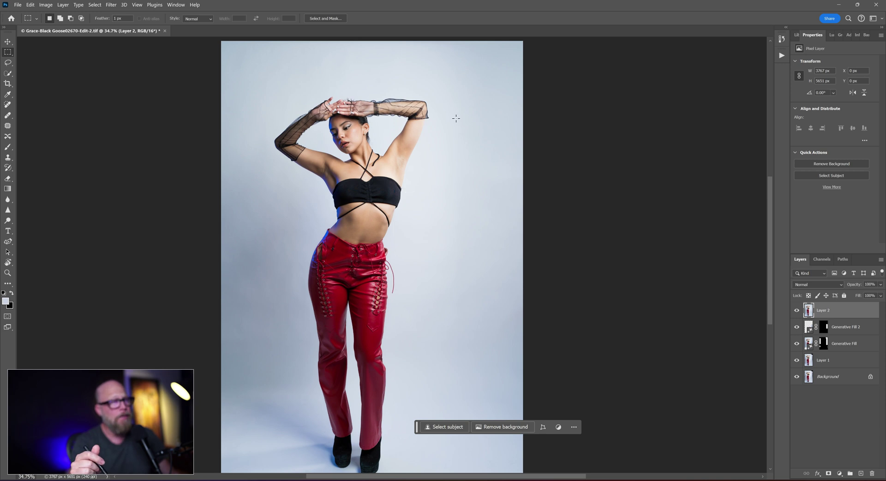
click(850, 328)
click(833, 348)
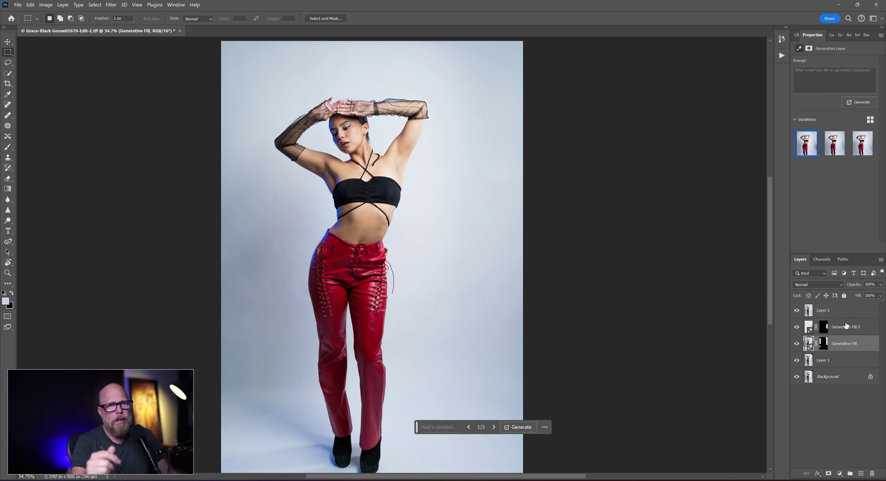
click(845, 326)
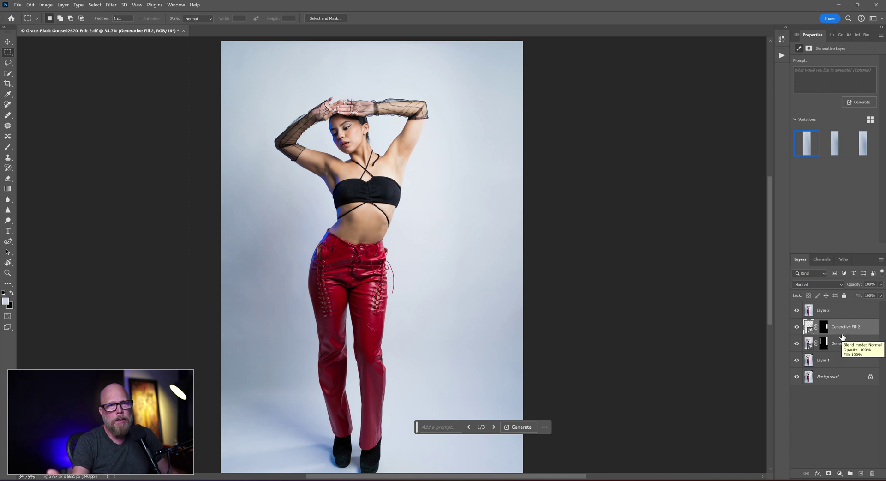
click(840, 343)
click(829, 326)
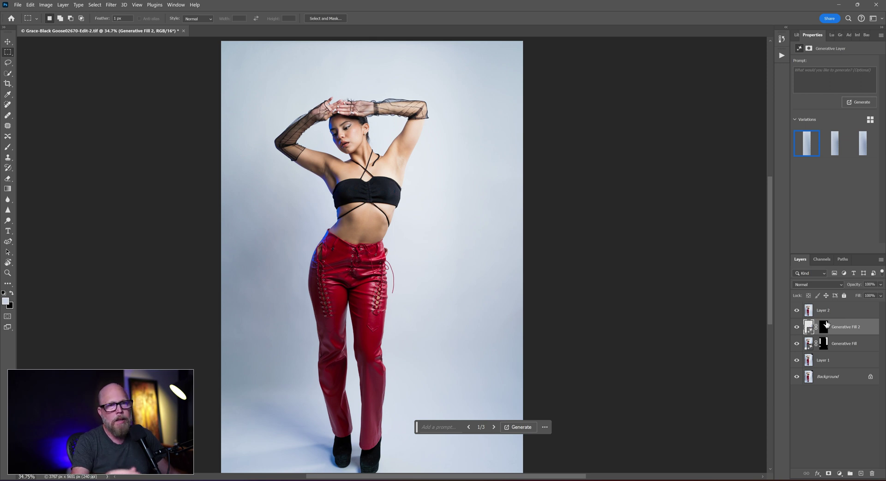
Flatten the image into a single Background layer and duplicate that layer.
click(828, 377)
right_click(828, 377)
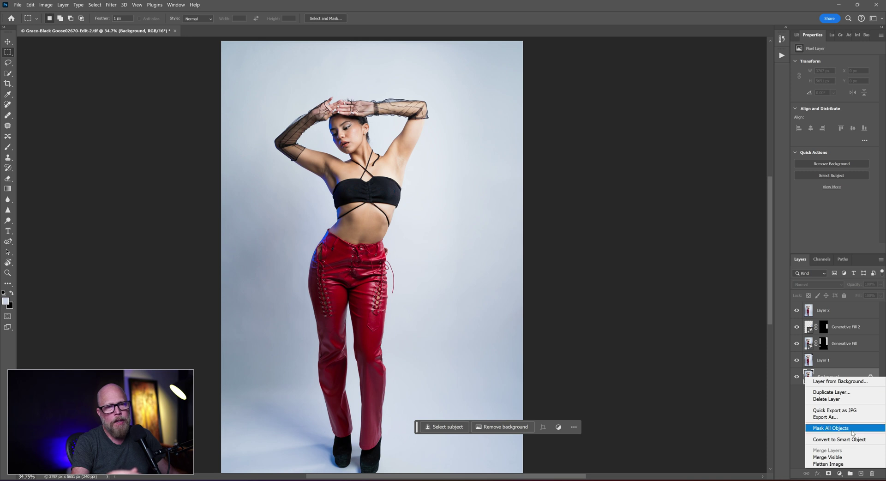
click(834, 465)
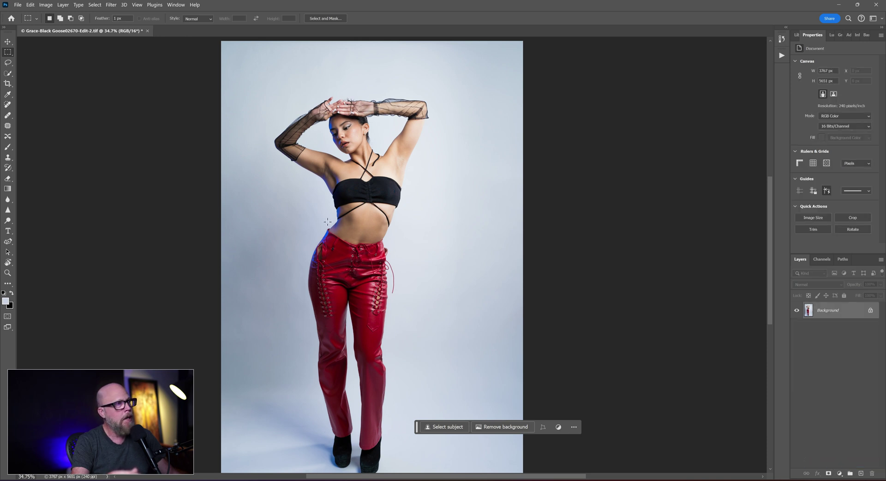
key(ctrl+j)
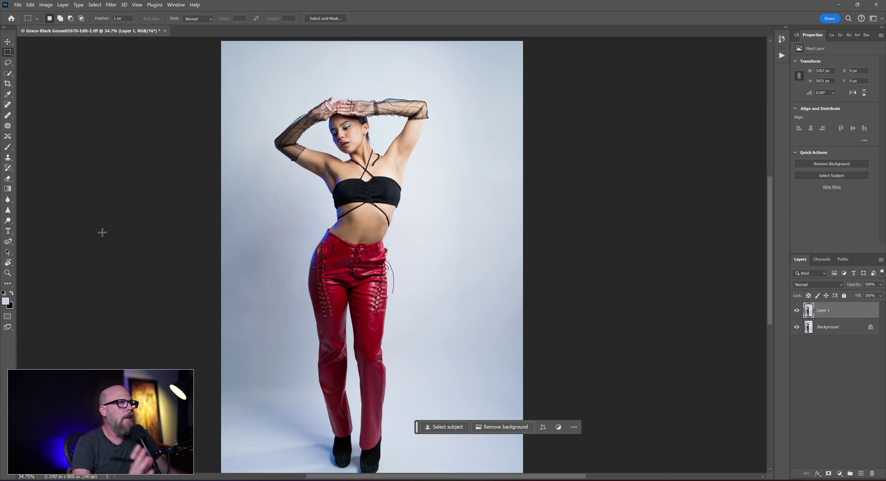
Frame the model from head to shoes with a 4:5 crop wider than the photo, shifting the image to the right inside it.
click(7, 83)
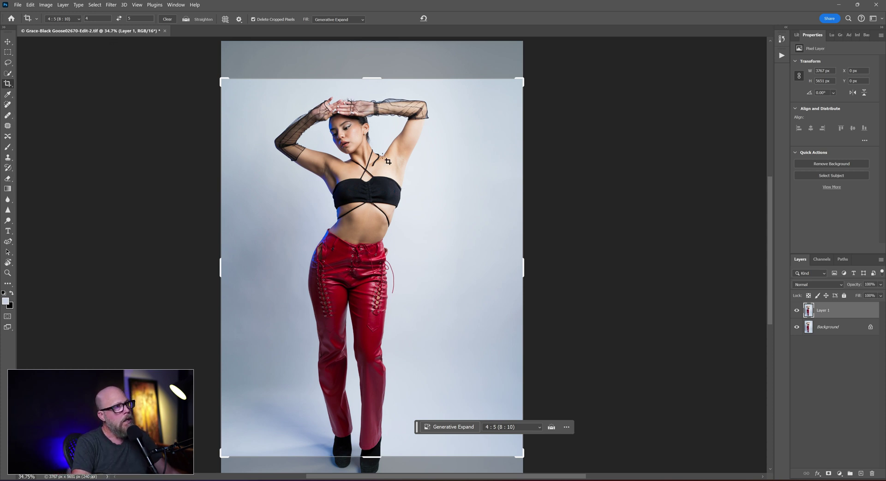
click(370, 197)
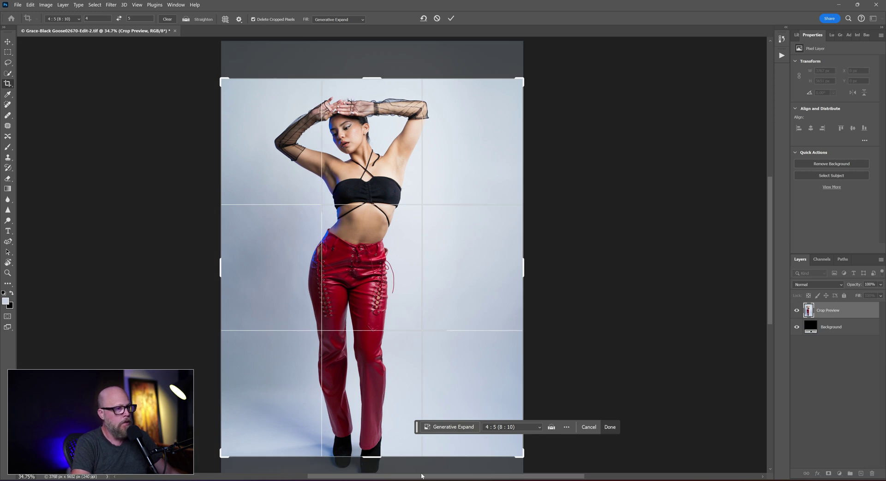
drag(382, 460, 378, 465)
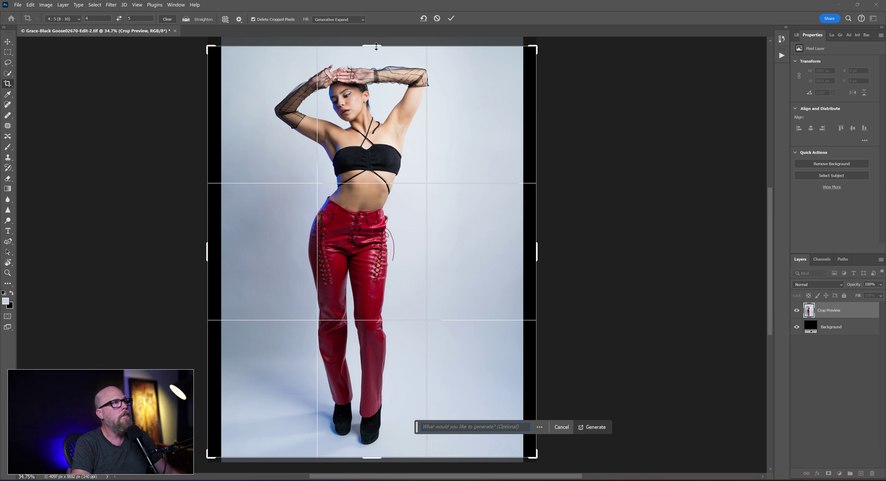
drag(376, 47, 376, 37)
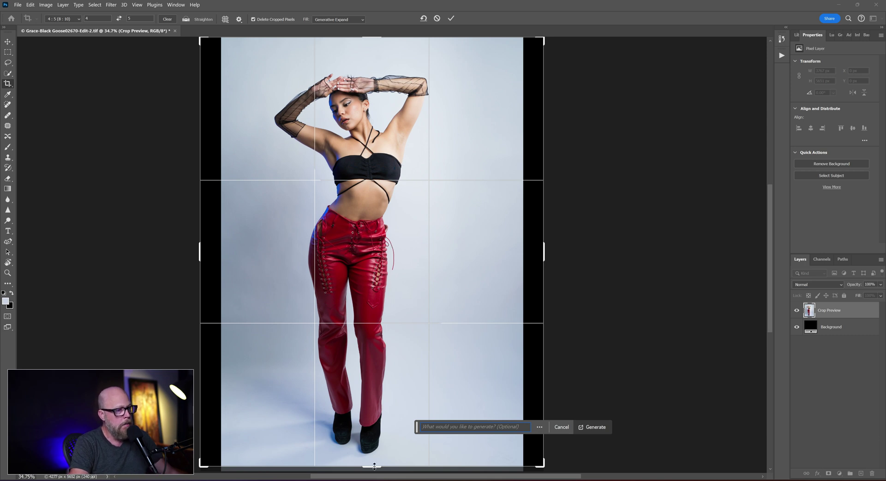
mouse_move(373, 467)
mouse_down()
mouse_move(372, 440)
mouse_move(372, 465)
mouse_up()
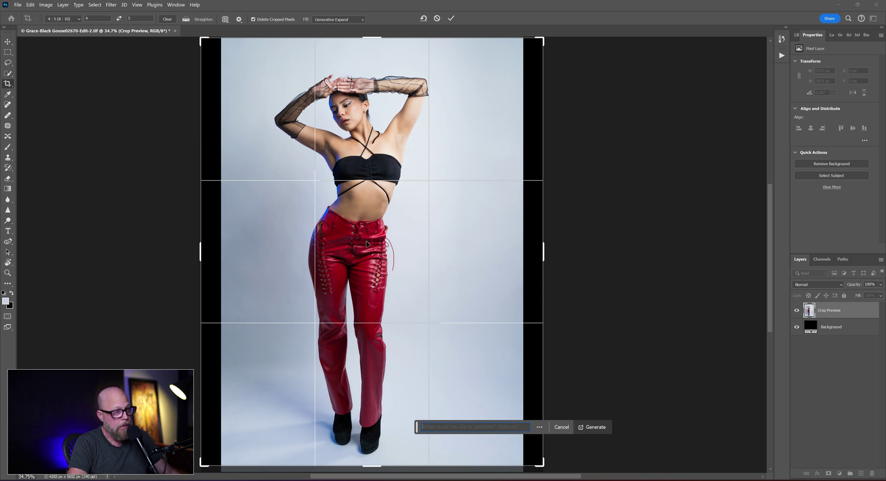
drag(345, 244, 352, 243)
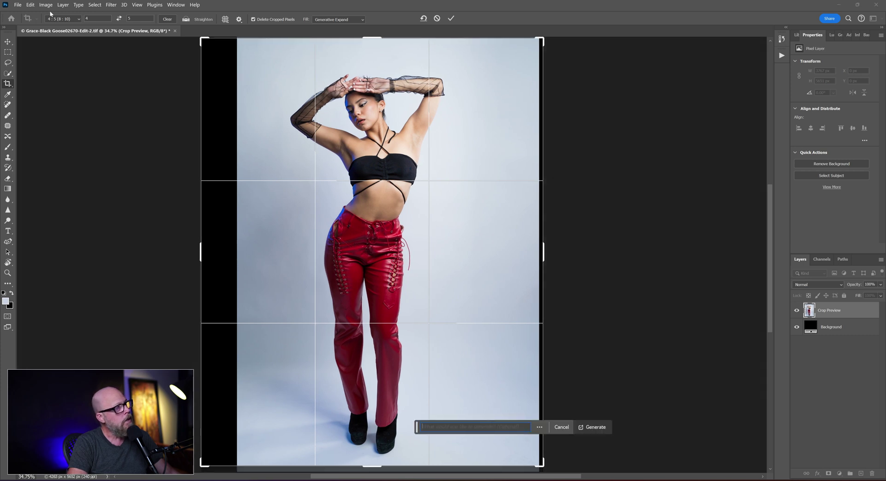
Apply the 4:5 crop with Content-Aware Fill for the empty side areas, and undo that crop.
click(78, 24)
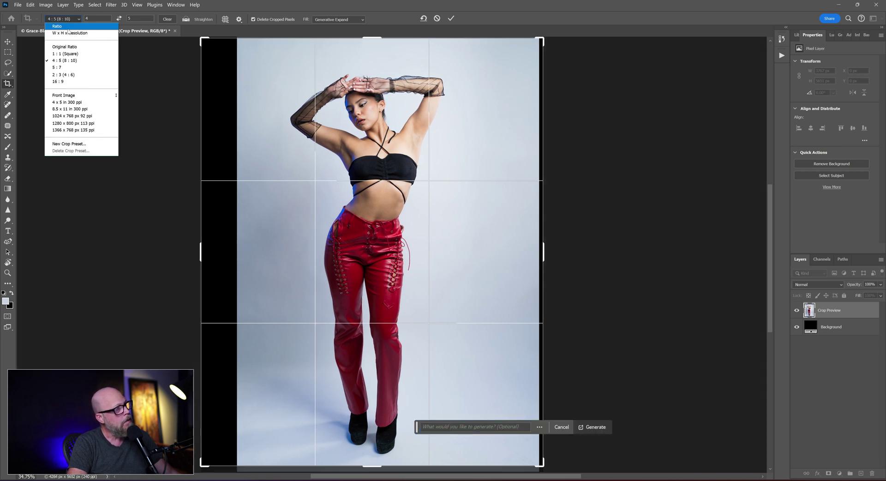
click(70, 64)
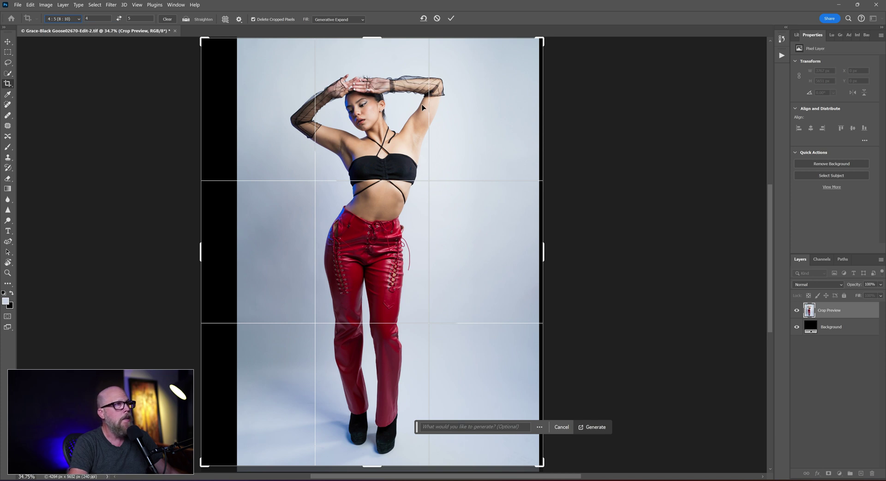
click(329, 20)
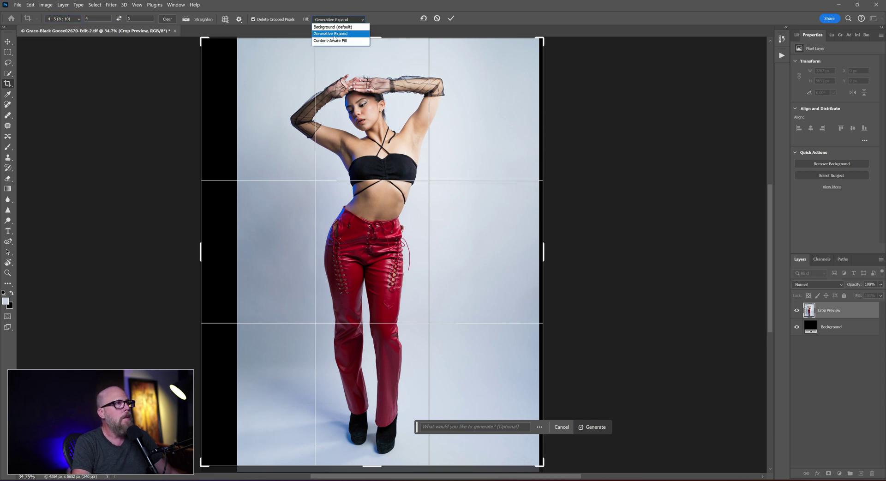
click(334, 41)
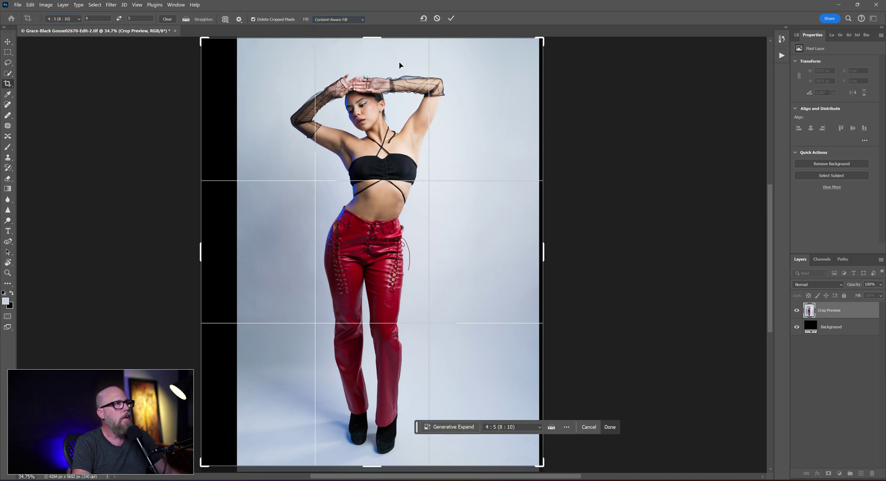
click(451, 19)
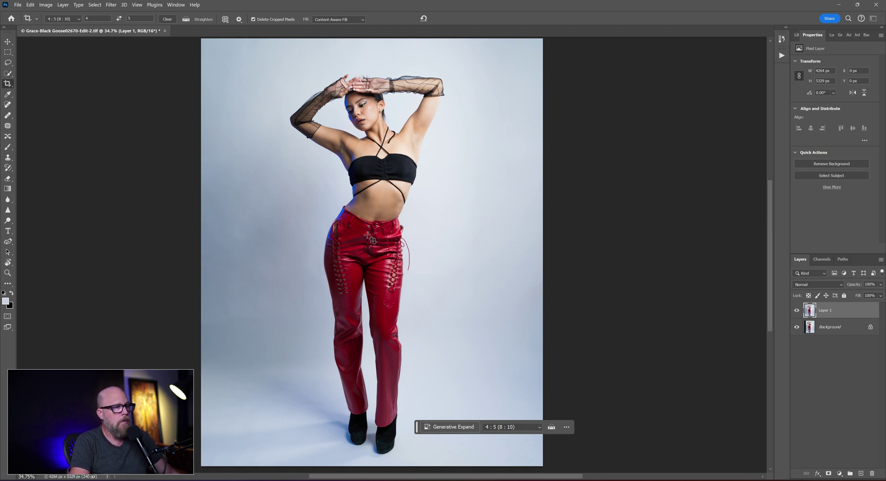
key(ctrl+z)
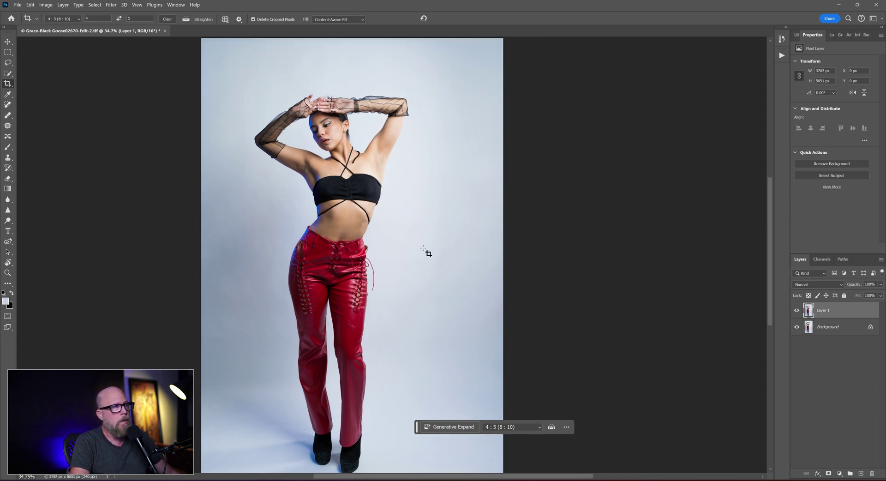
Set up a 4:5 crop again, extending it past both photo sides with the whole model inside and most empty canvas on the left.
click(7, 85)
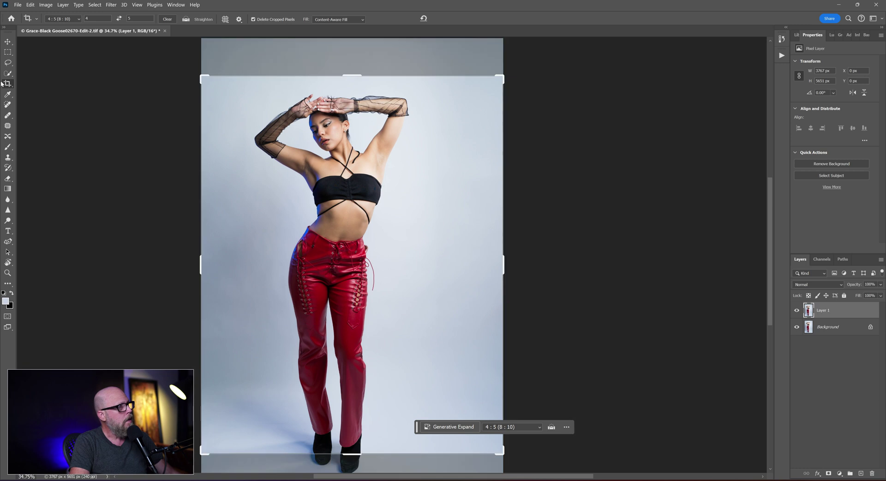
click(367, 238)
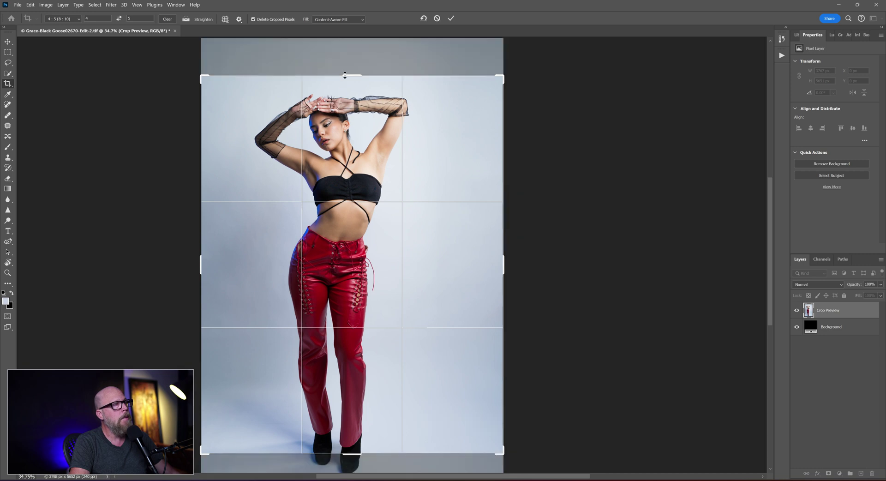
drag(345, 75, 344, 69)
drag(388, 192, 395, 180)
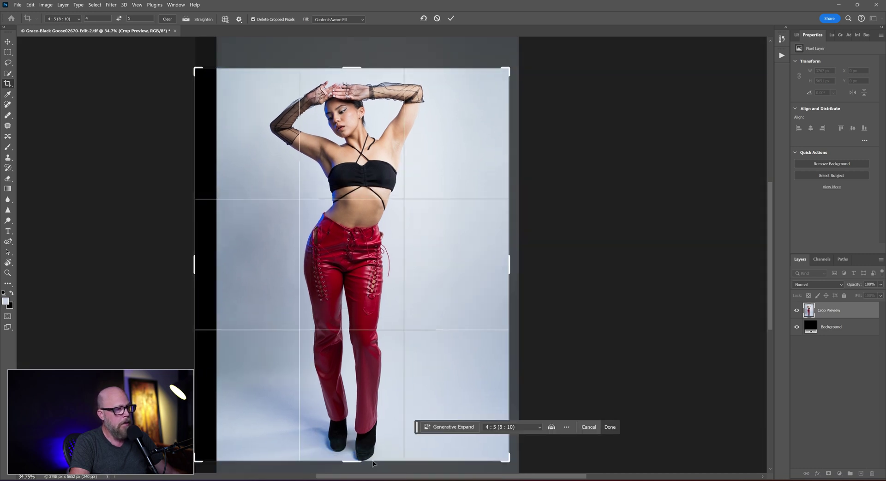
drag(355, 460, 356, 467)
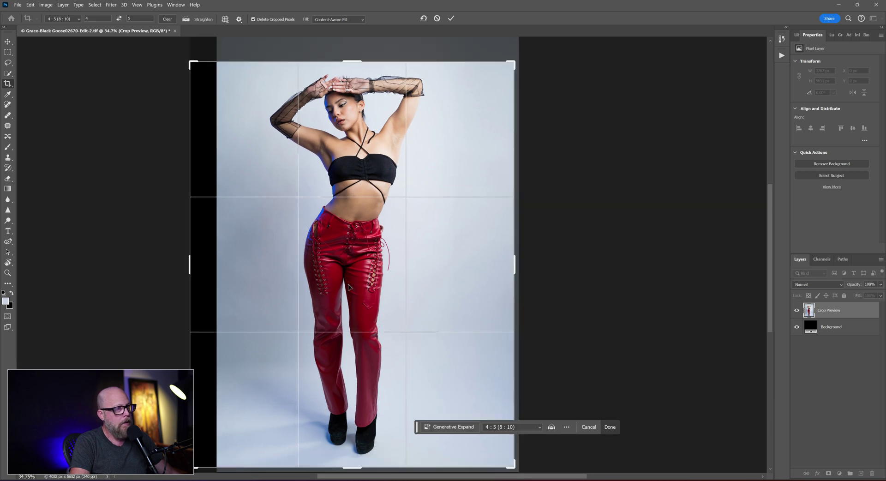
drag(360, 61, 360, 49)
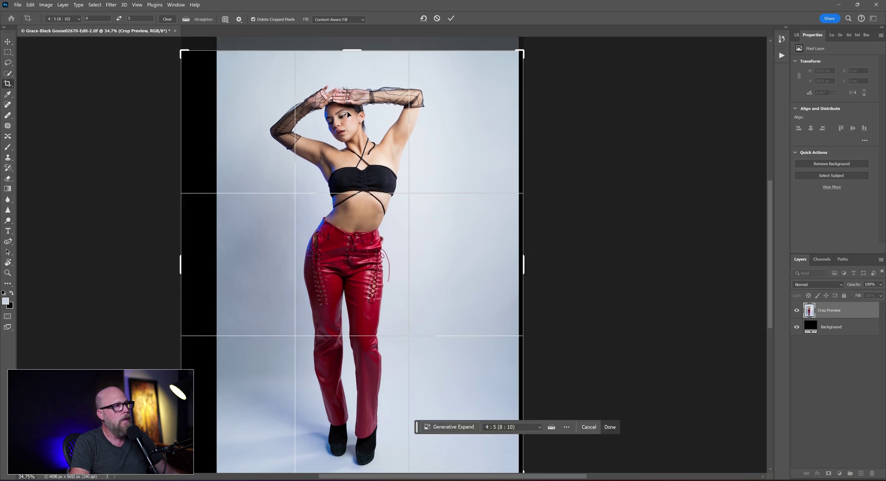
Switch the crop's fill to Generative Expand and apply the crop with an empty prompt to extend the backdrop.
click(332, 20)
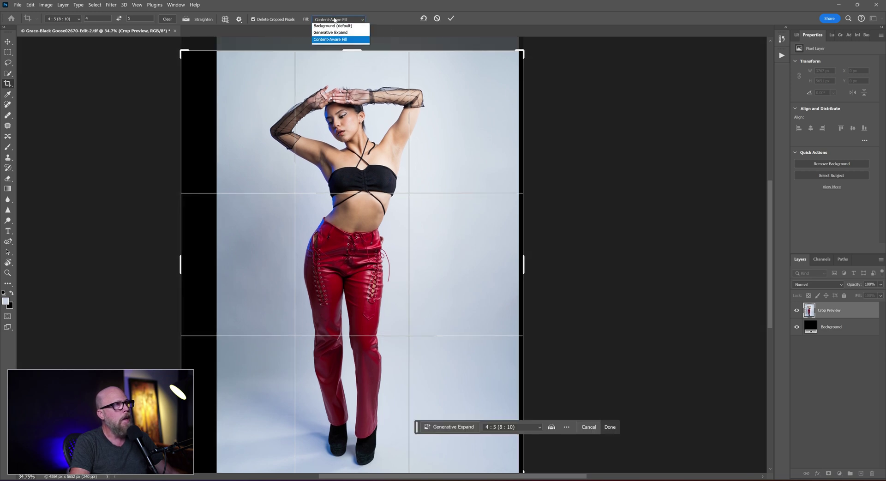
click(331, 34)
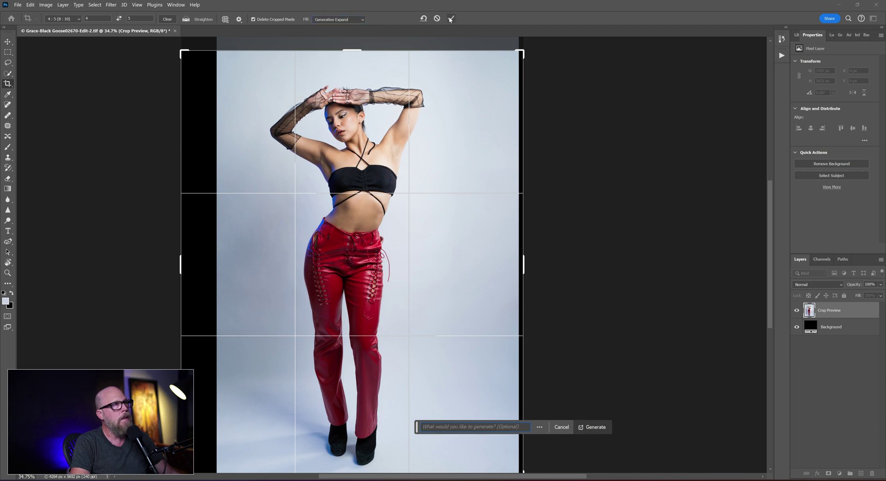
click(450, 19)
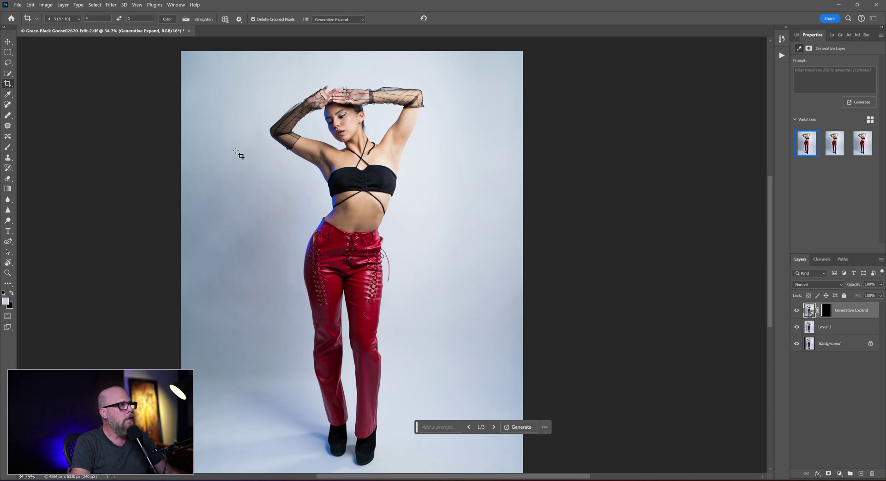
scroll(208, 110, up, 3)
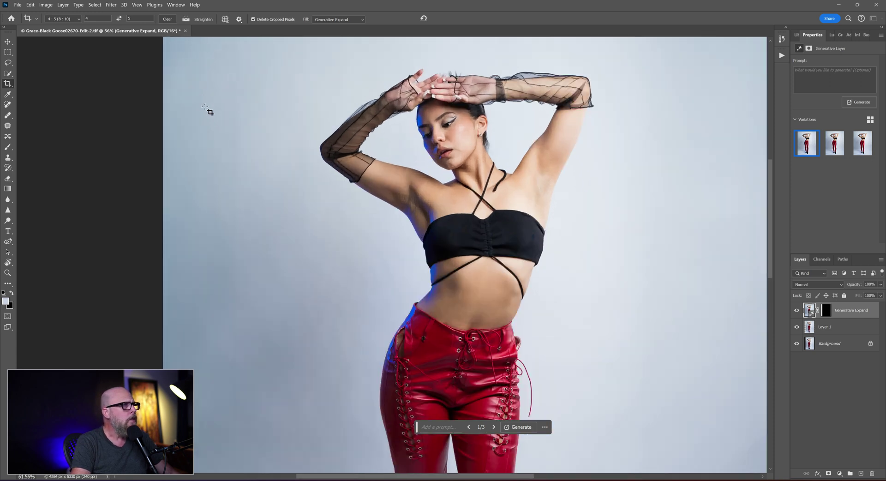
scroll(208, 110, up, 2)
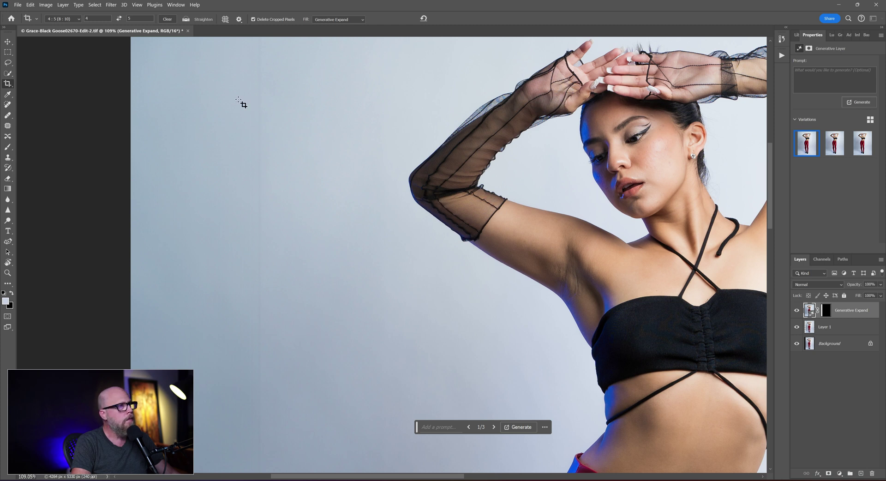
key(ctrl+0)
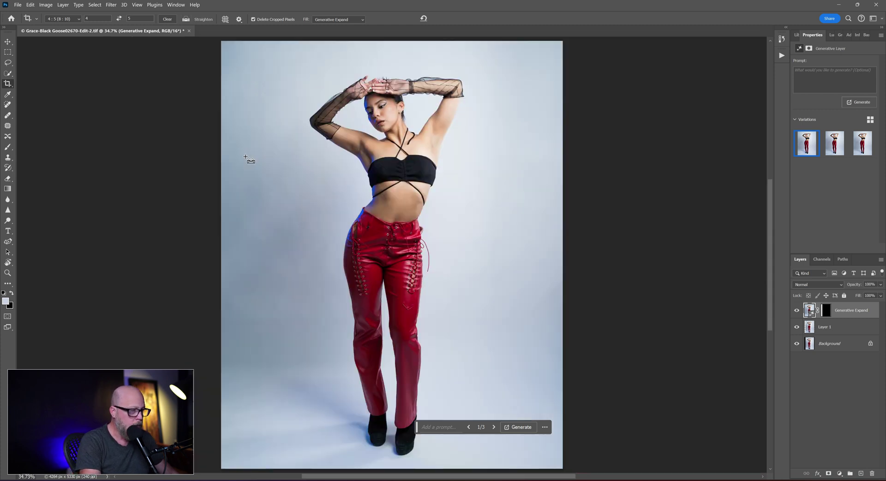
key(ctrl+0)
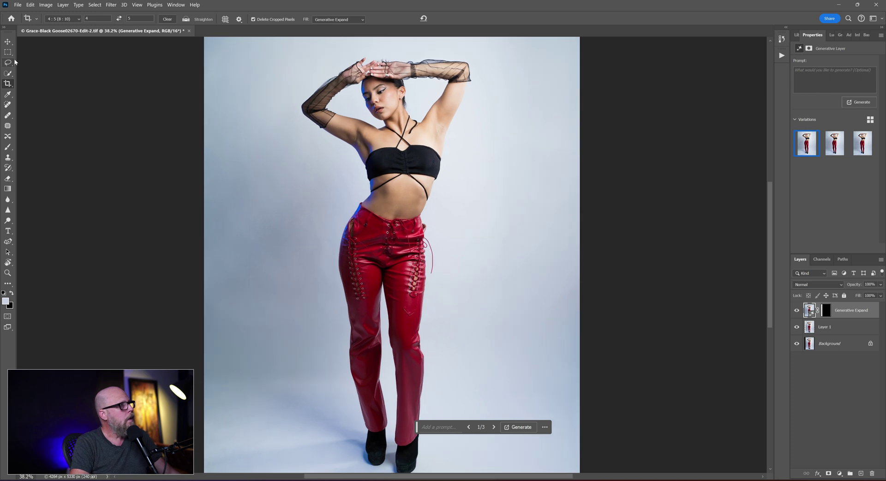
Try to regenerate a tall rectangular strip of backdrop along the photo's left edge using Generative Fill with an empty prompt.
click(7, 52)
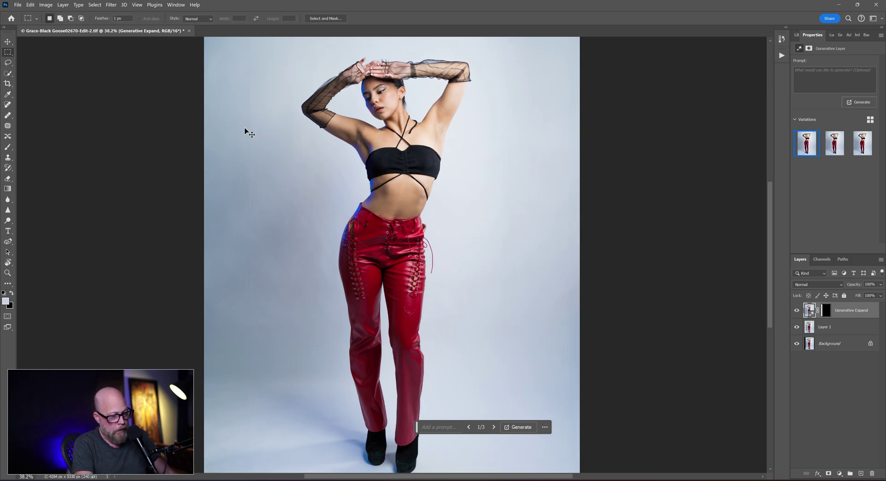
key(ctrl+0)
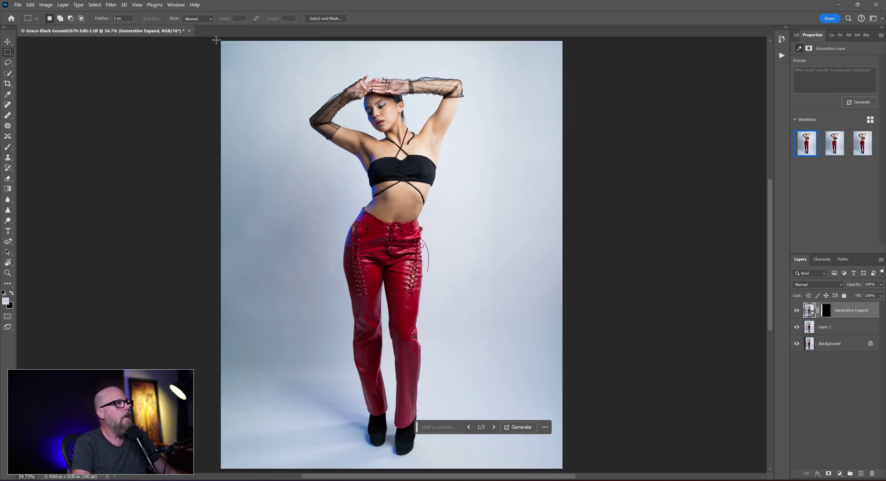
drag(216, 39, 279, 410)
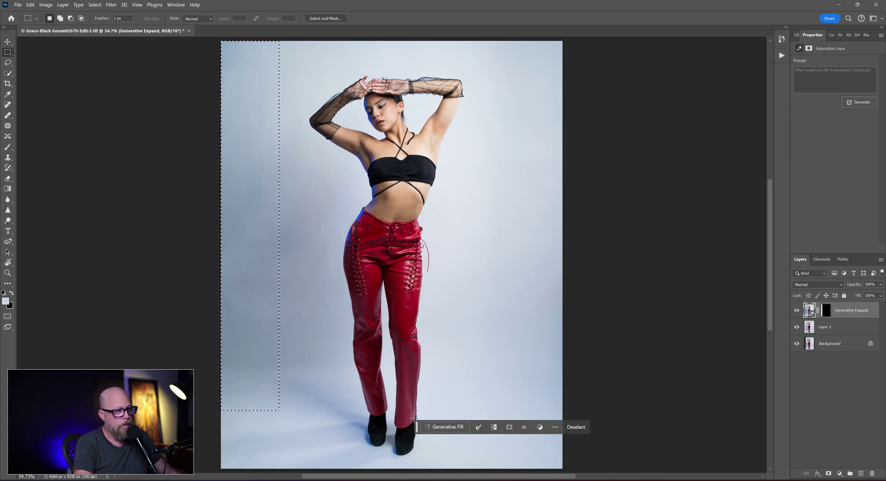
click(441, 427)
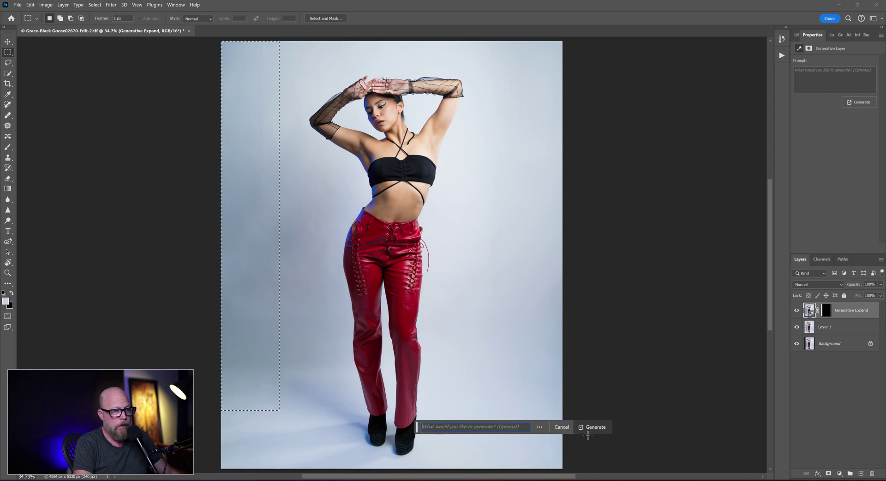
click(590, 427)
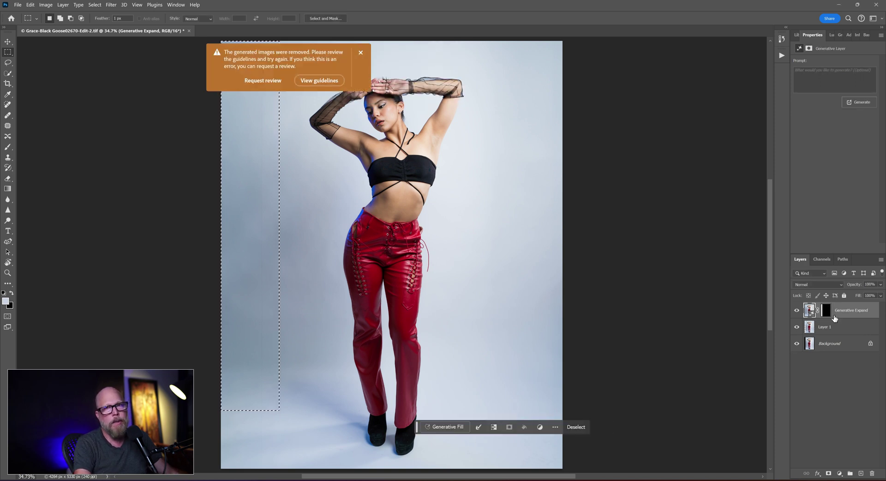
click(360, 53)
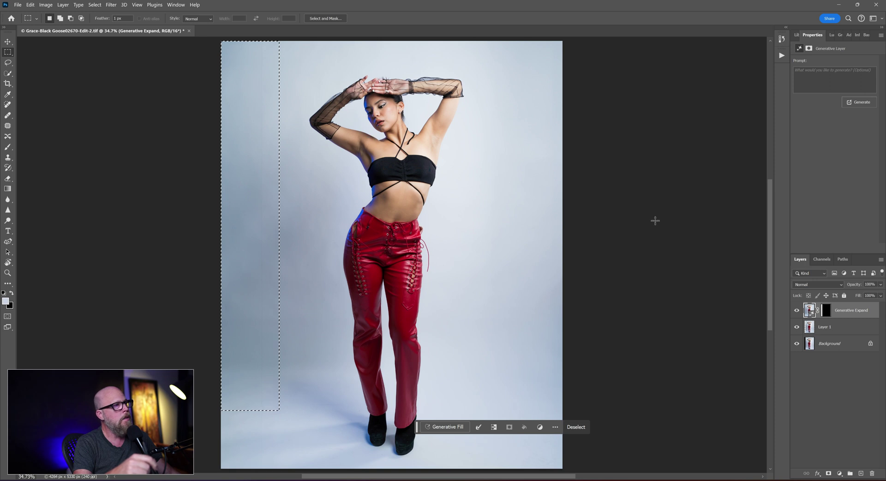
Make the Generative Expand layer's mask active and clear the rectangular selection.
click(826, 348)
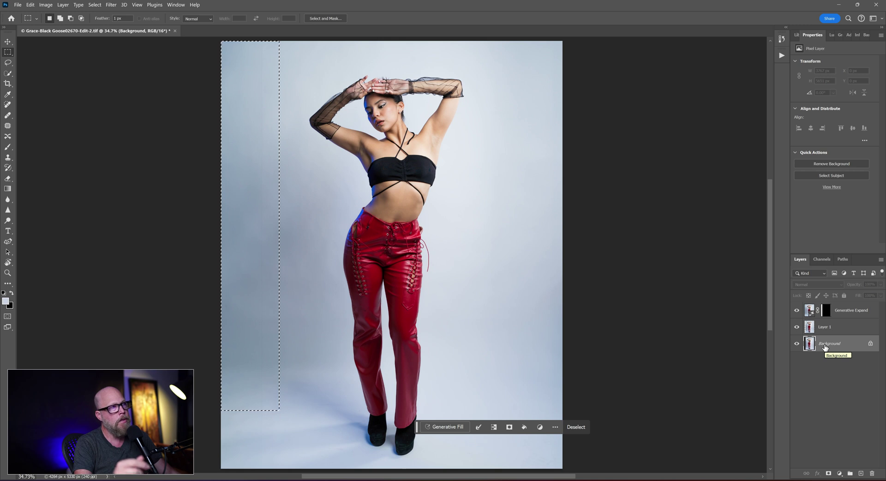
click(826, 310)
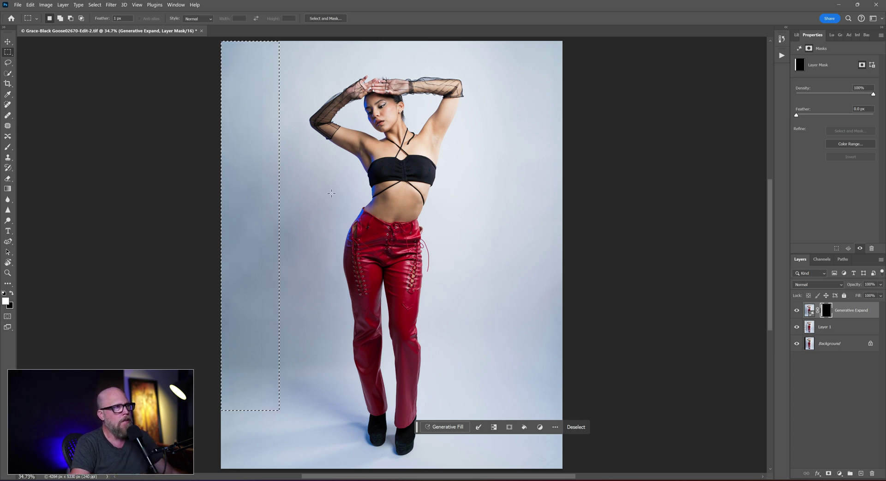
key(ctrl+d)
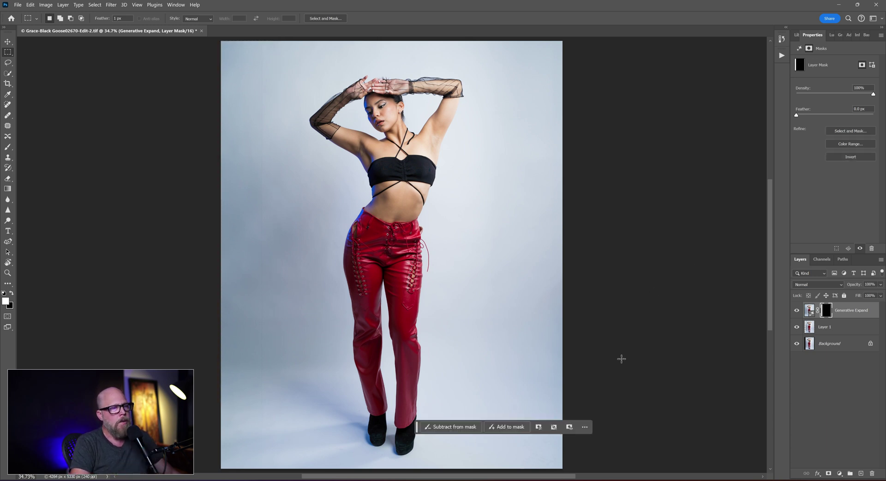